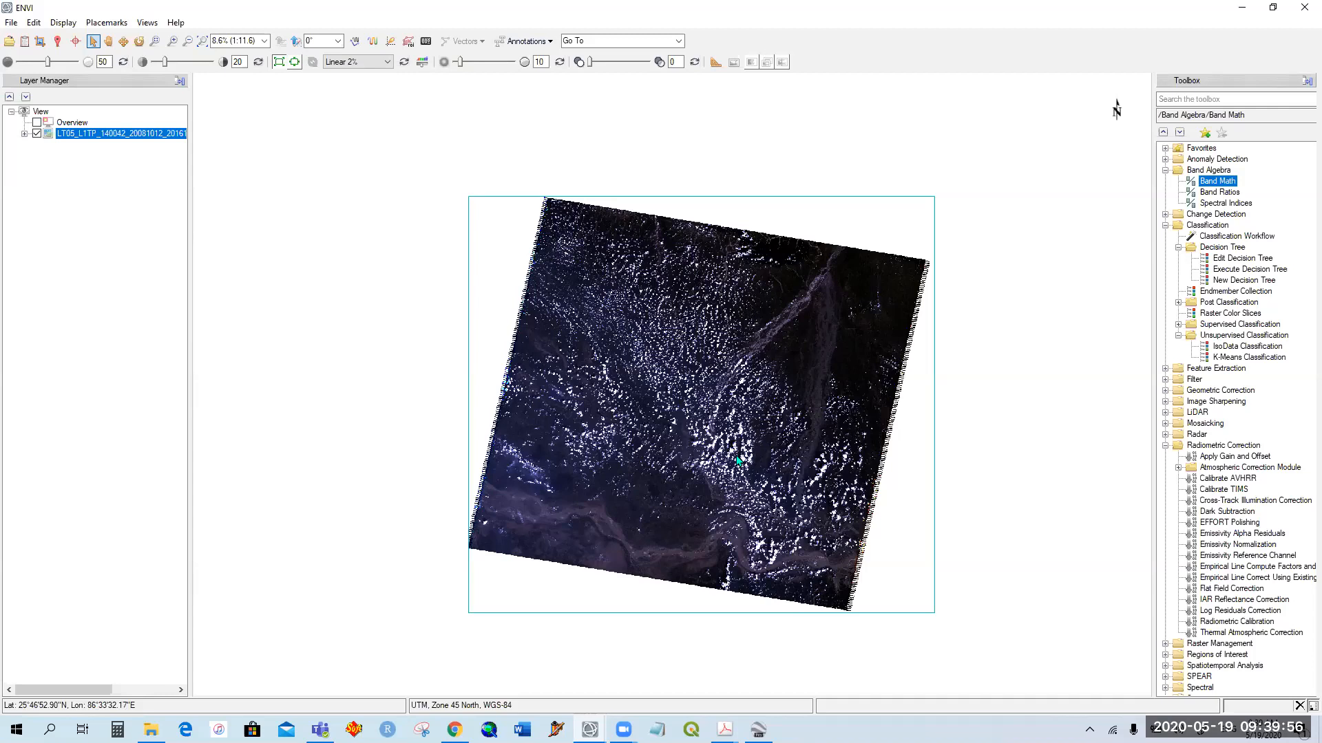
Step: Check the displayed bands of the Landsat scene and its full band list in the Data Manager
left_click_drag(739, 460, 702, 354)
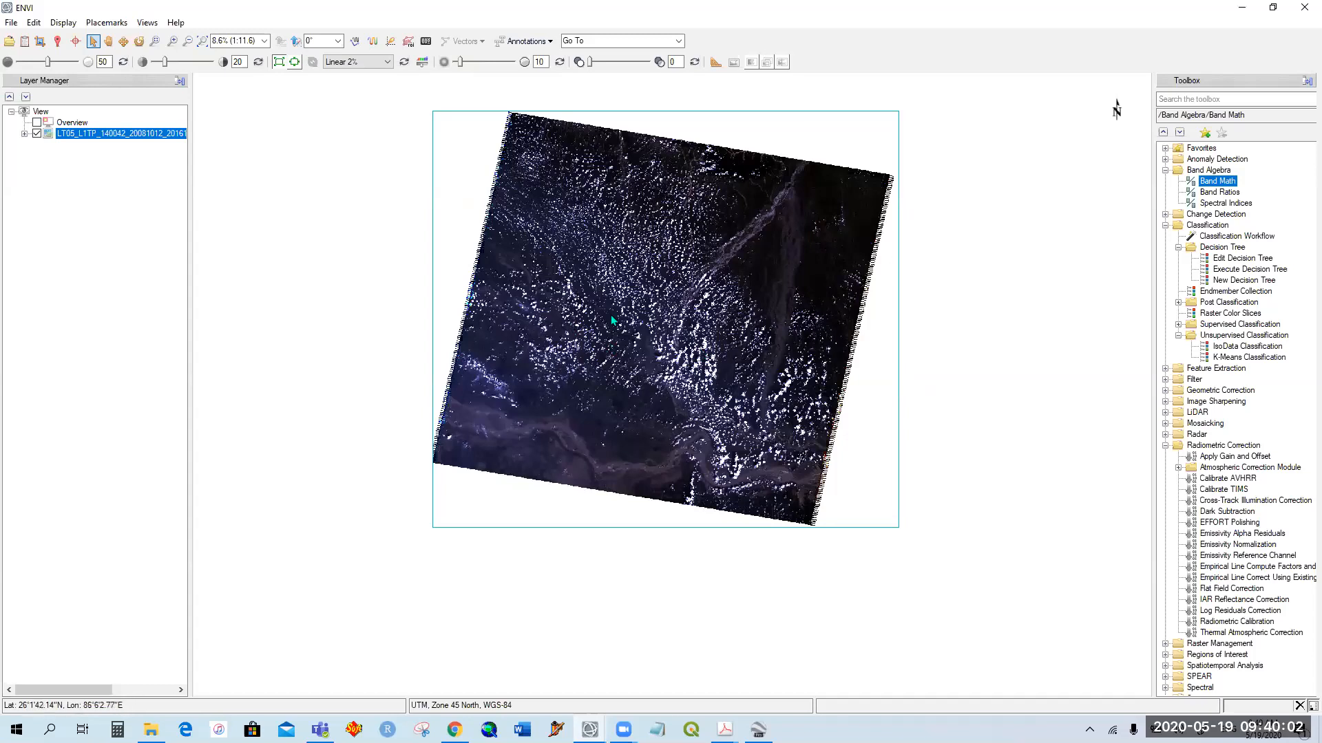
left_click_drag(662, 268, 609, 344)
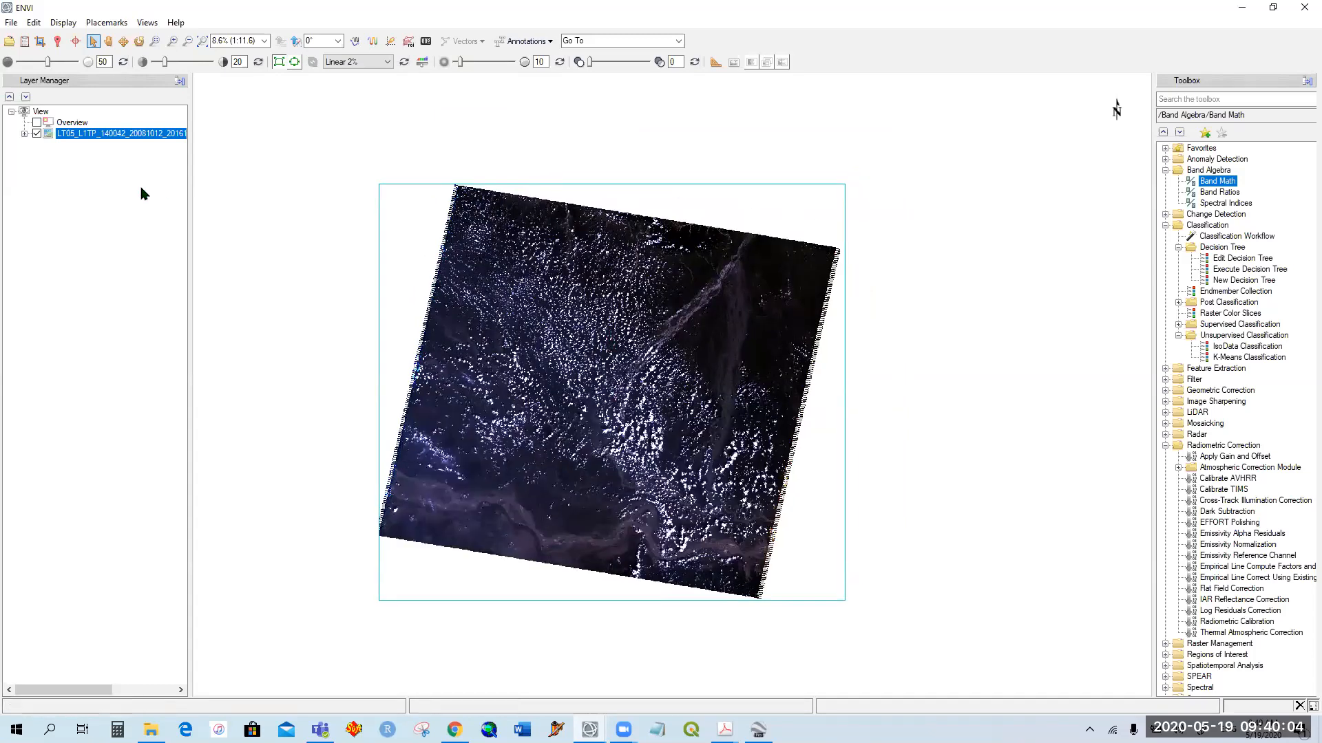
left_click(25, 134)
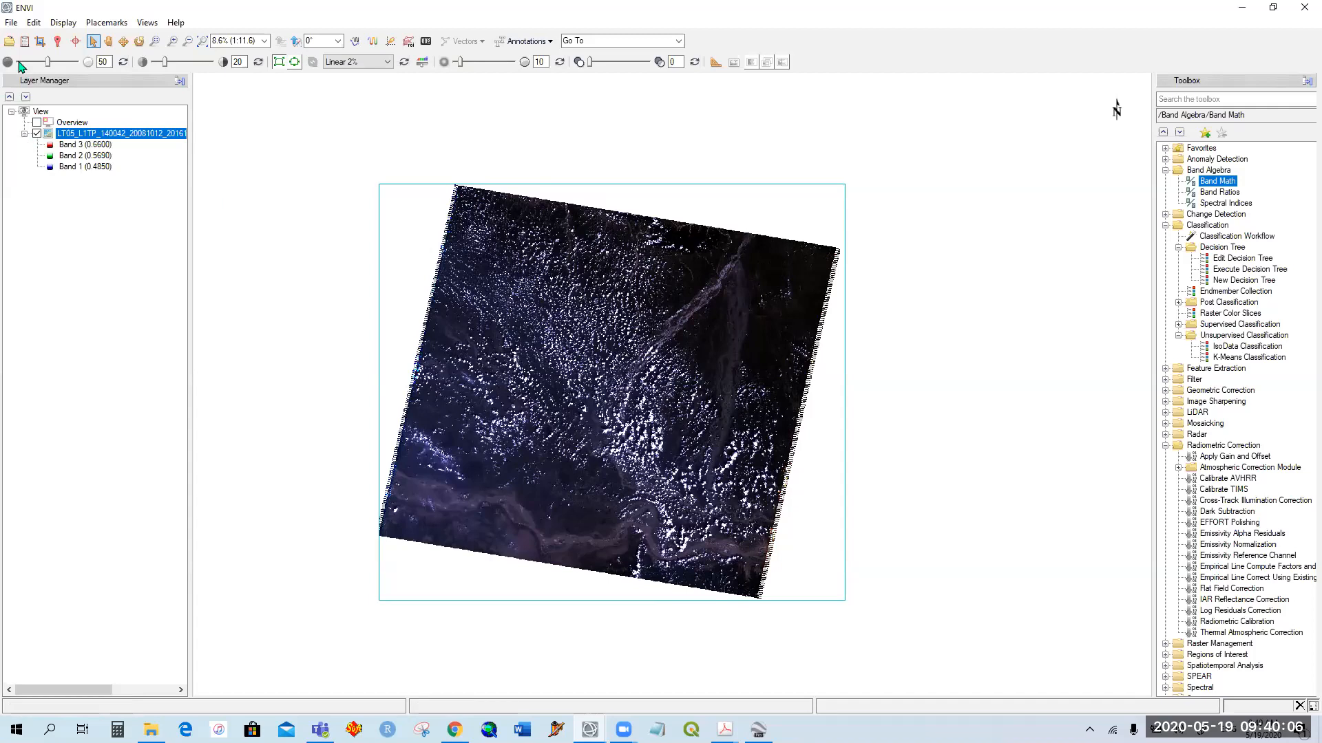
left_click(24, 40)
left_click(408, 258)
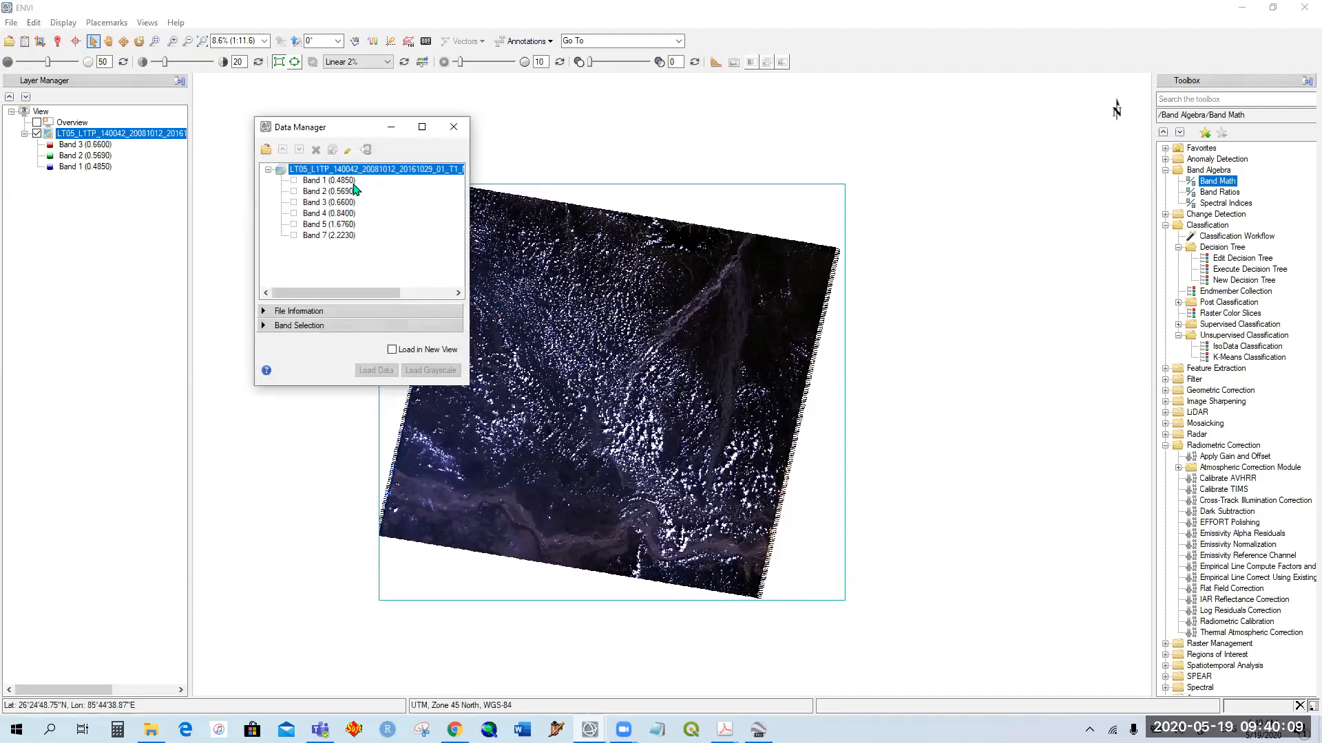
left_click(453, 129)
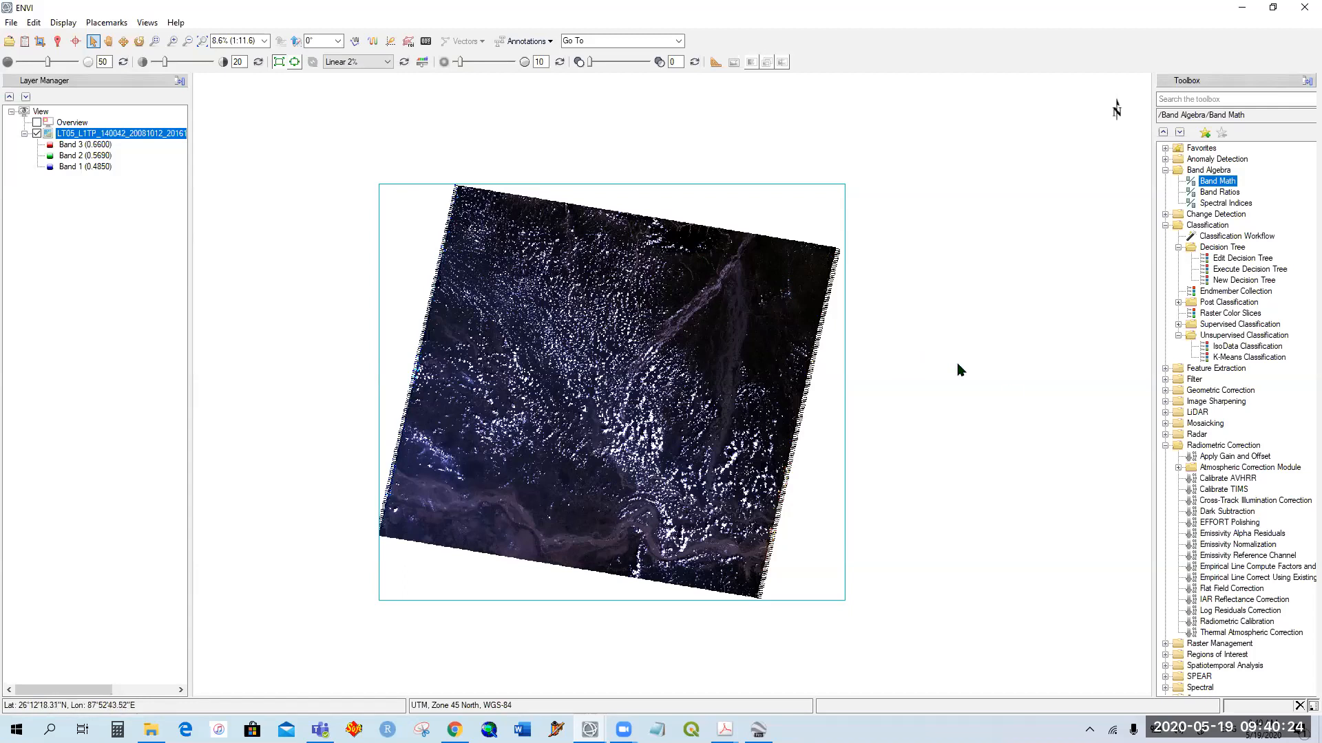
Step: Try to run Radiometric Calibration on the loaded Landsat scene at full extent with all six bands
double_click(1237, 621)
left_click(702, 475)
left_click(748, 411)
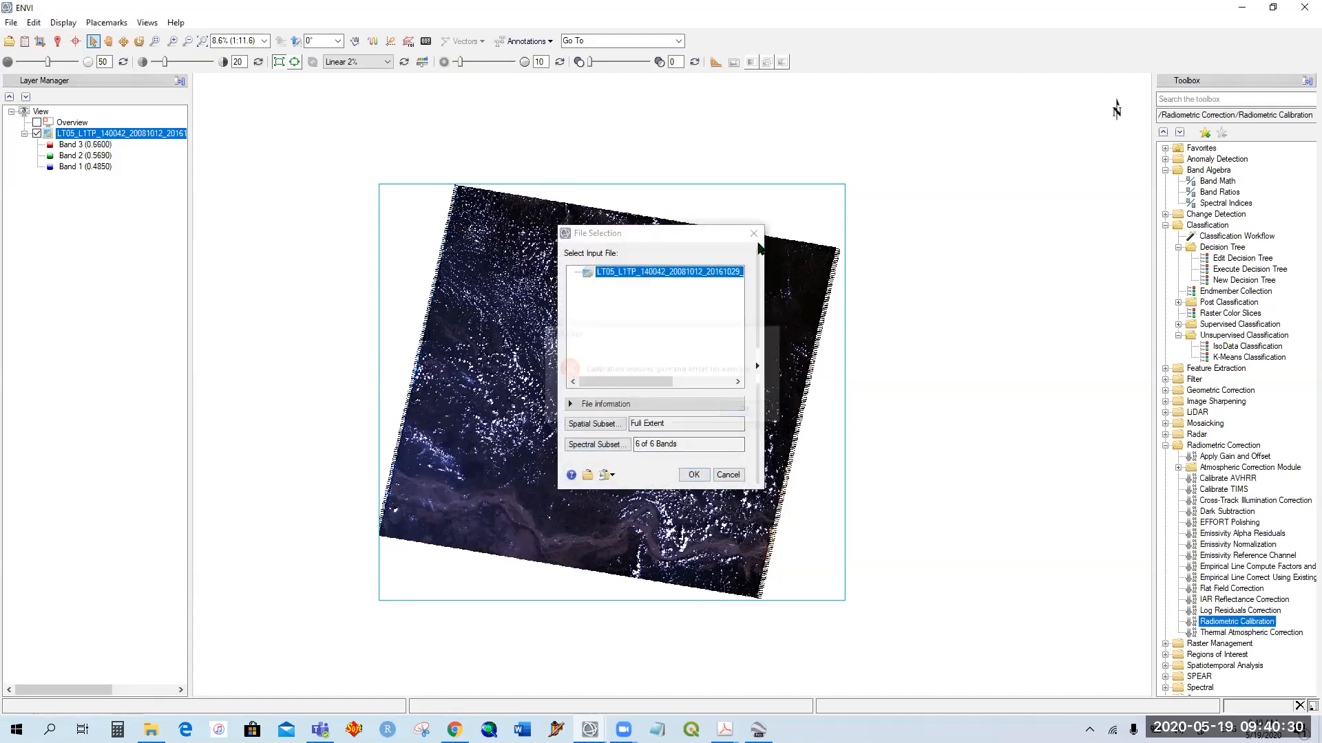
left_click(754, 234)
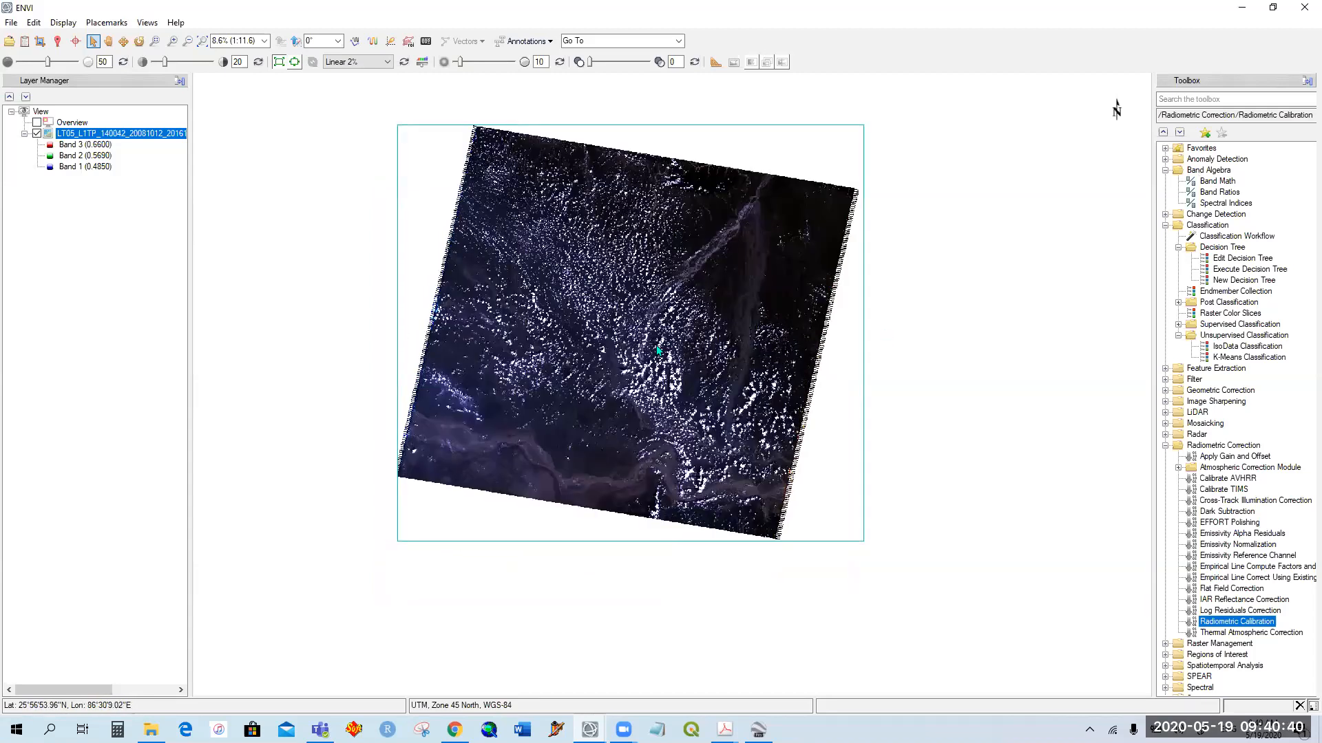
Step: Set the image display stretch of the Landsat scene to Linear 5%
scroll(639, 410, "up", 3)
scroll(671, 398, "up", 3)
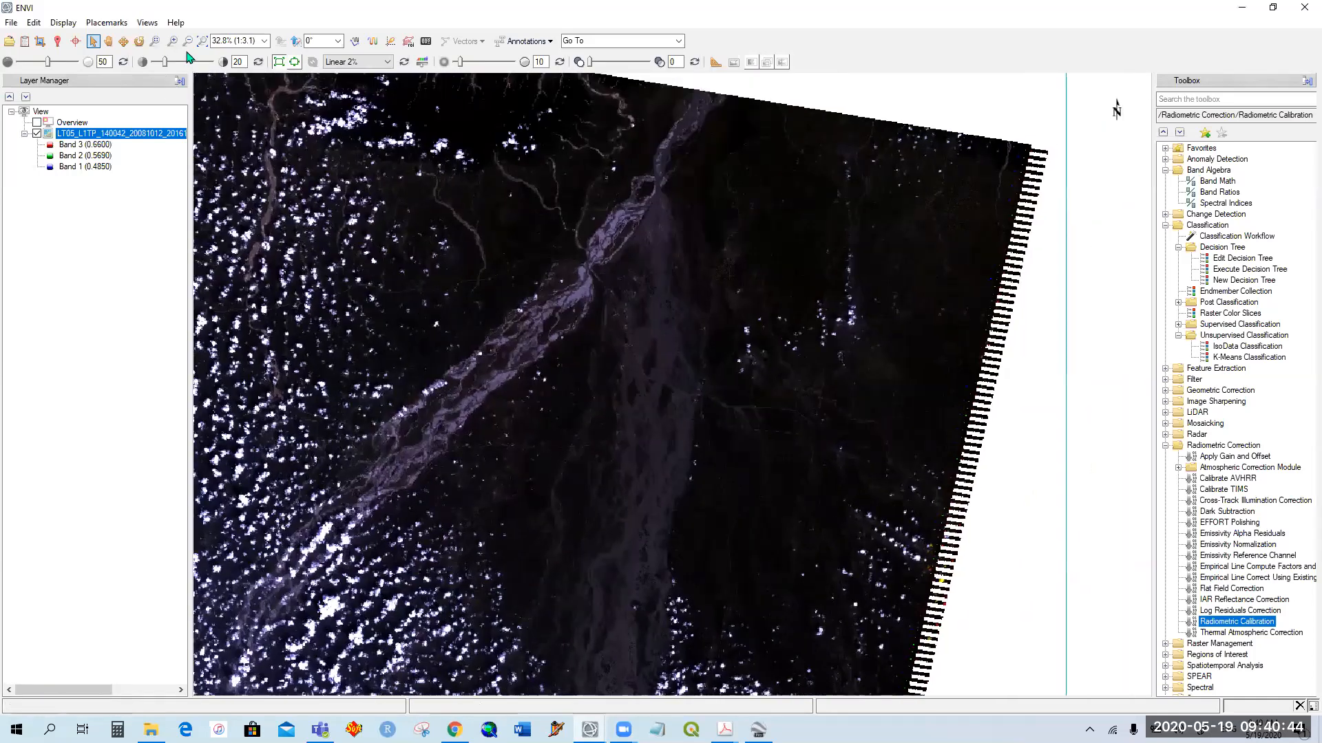
left_click(386, 62)
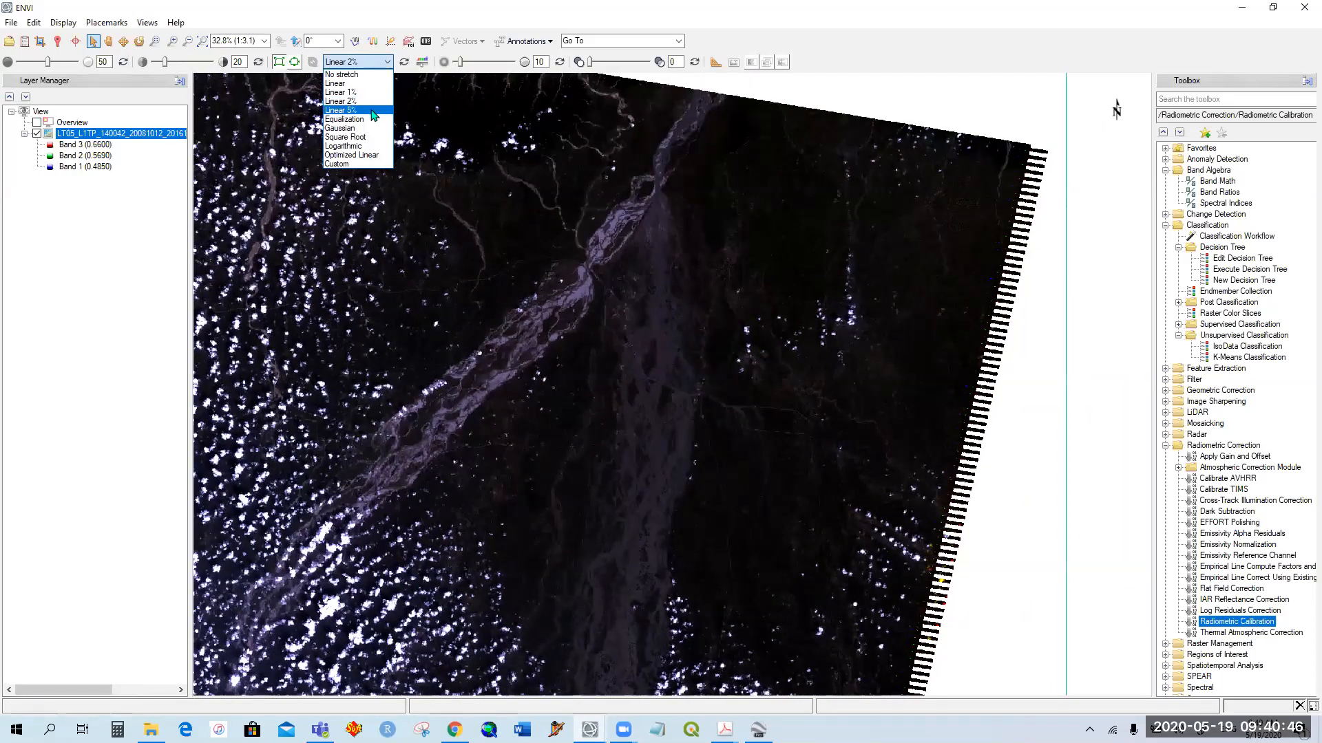
left_click(372, 111)
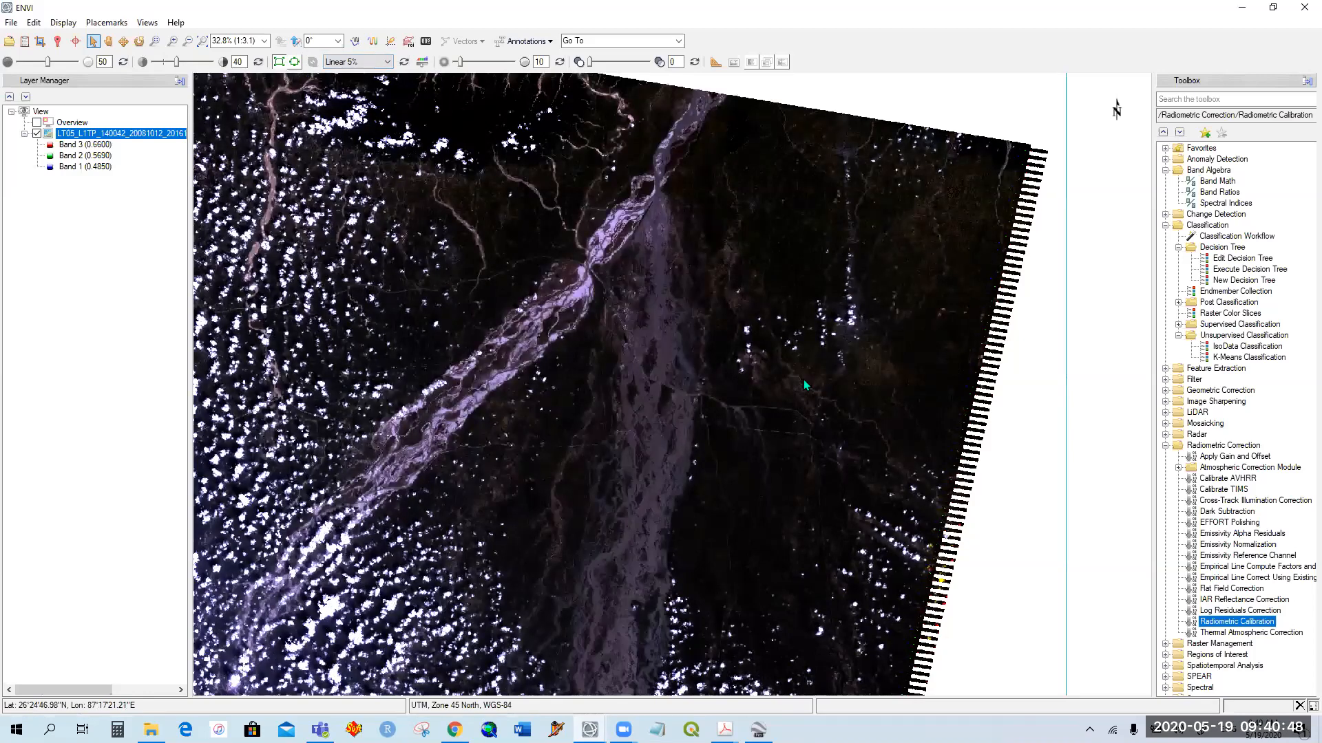
Step: Examine the river channels, floodplain and cloud cover across the whole Landsat scene
scroll(803, 379, "down", 1)
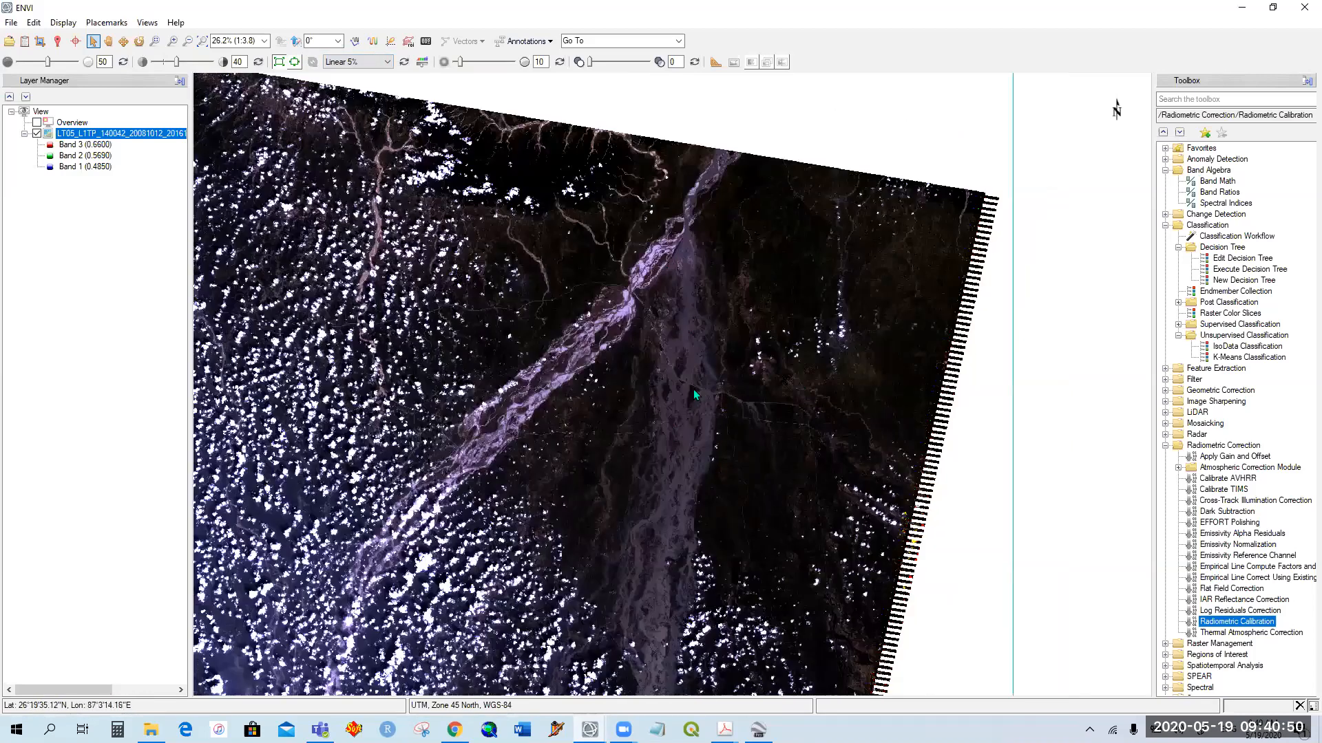
left_click_drag(675, 460, 904, 275)
scroll(697, 392, "down", 2)
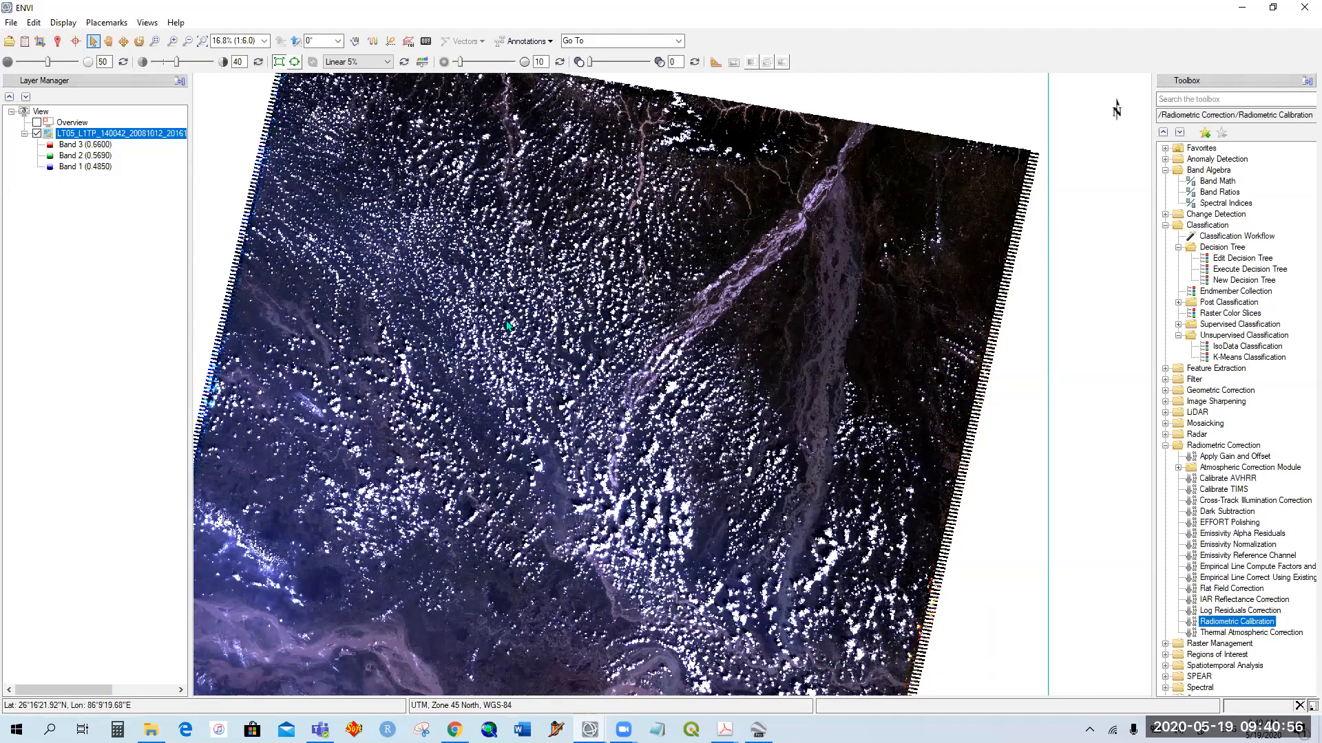
scroll(633, 373, "down", 1)
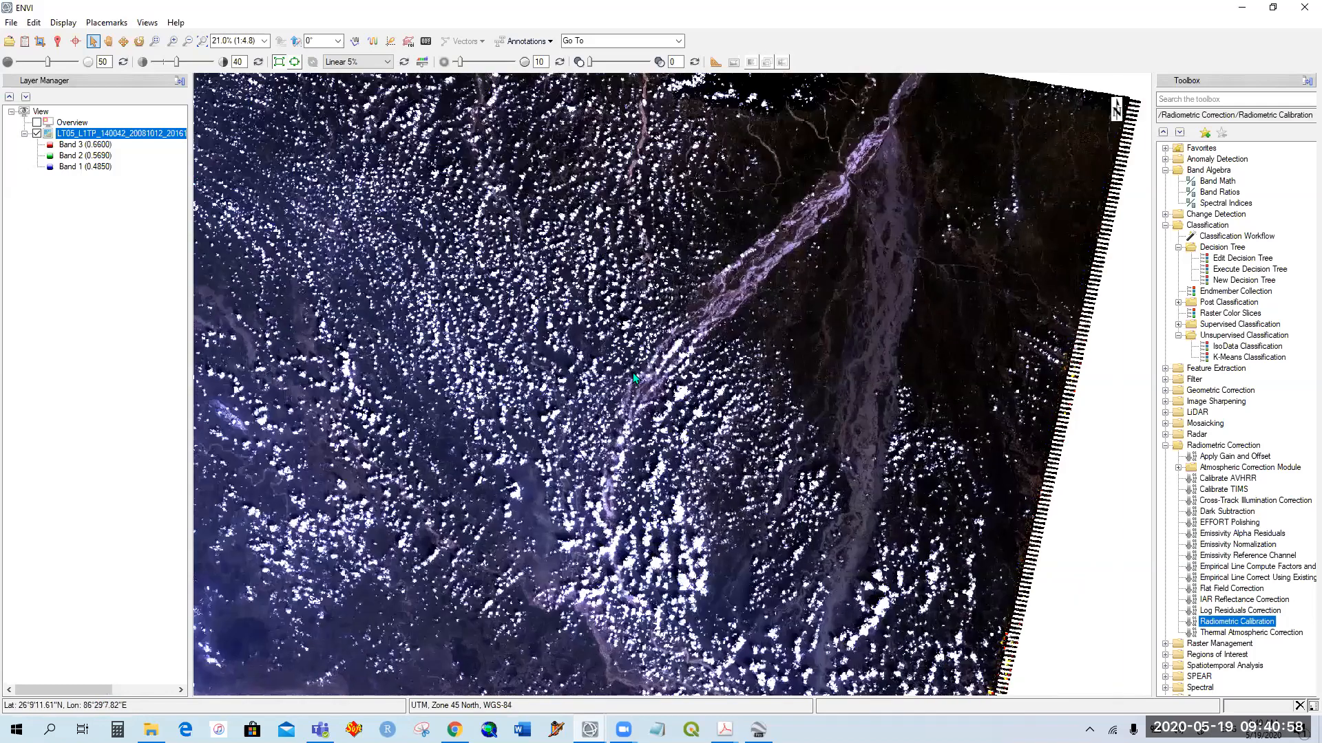
left_click_drag(634, 399, 697, 327)
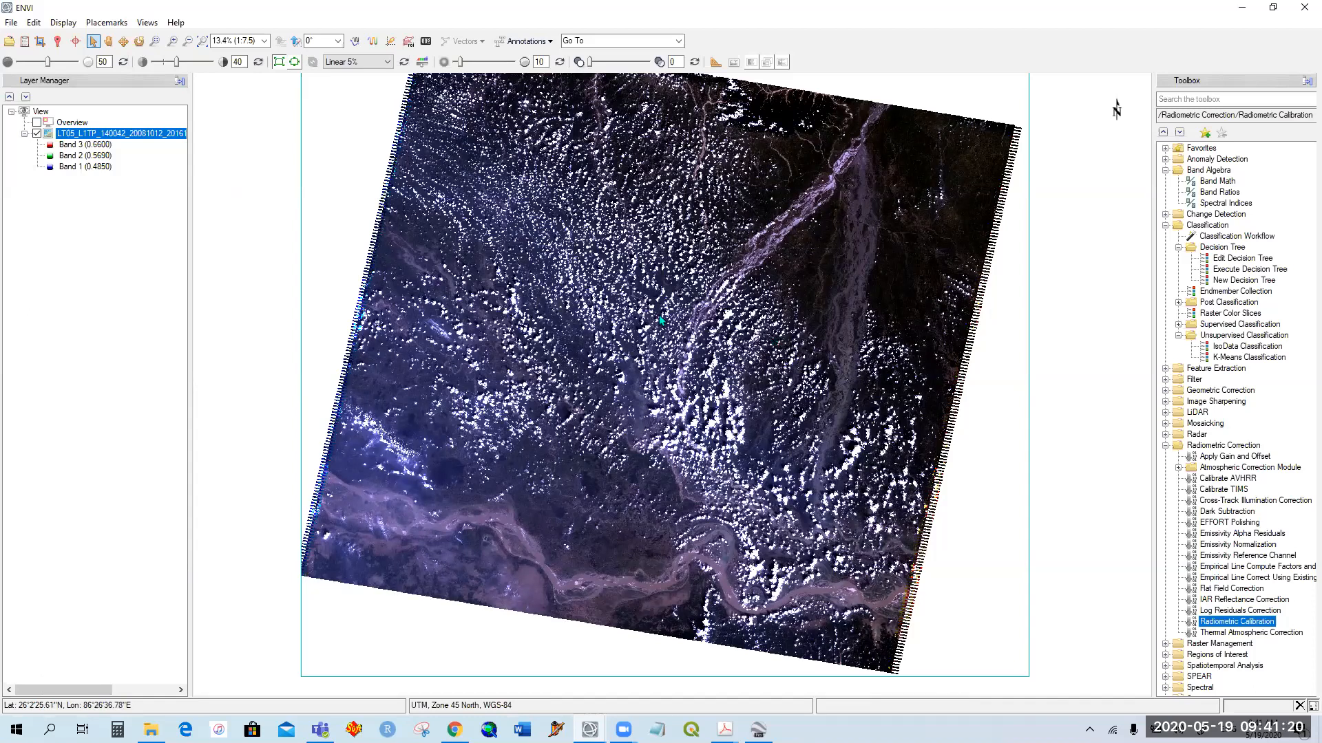
left_click_drag(769, 358, 729, 391)
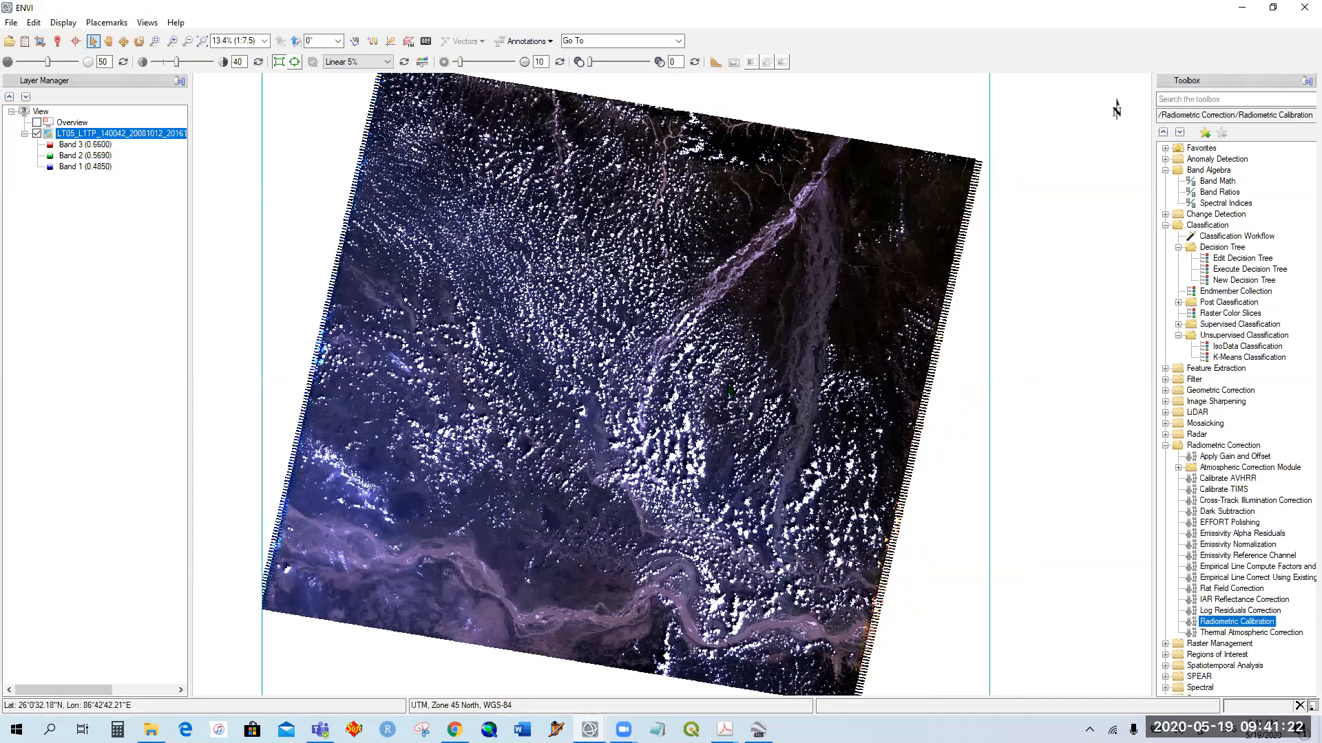
left_click_drag(746, 445, 747, 382)
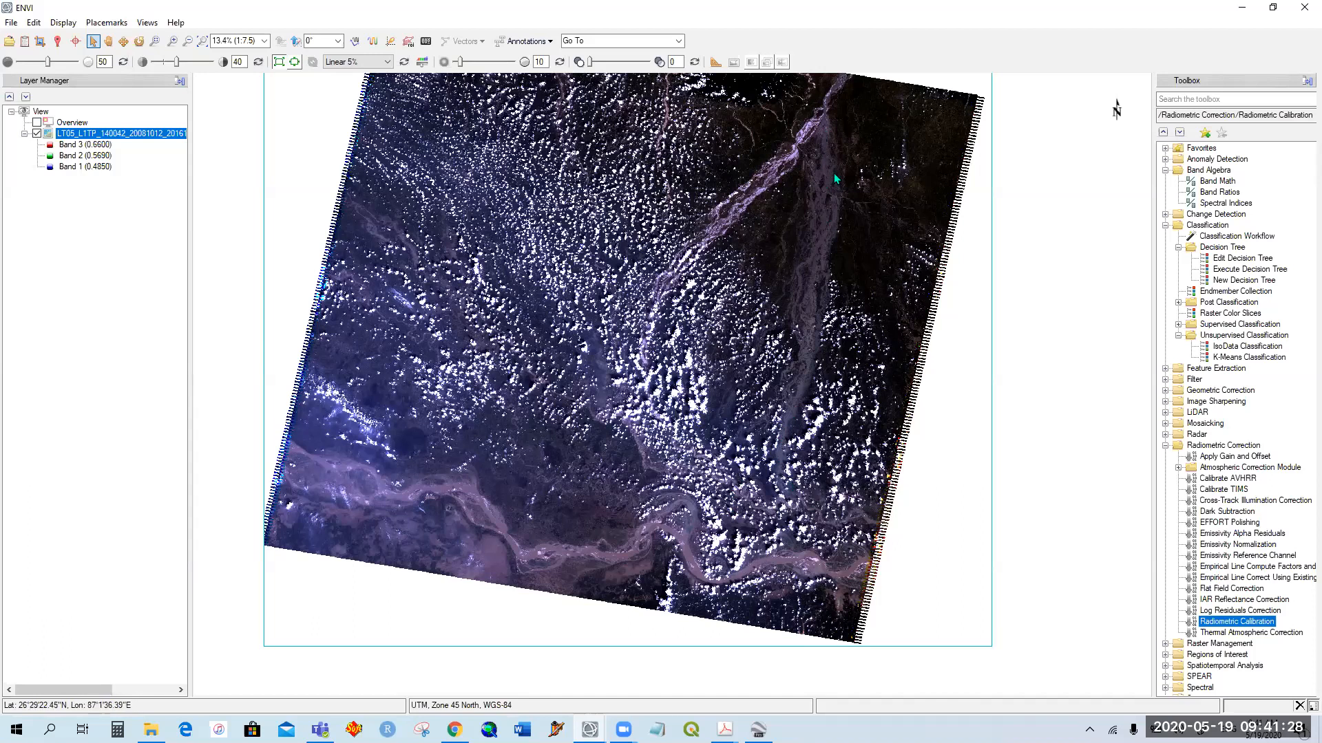
left_click_drag(819, 262, 742, 306)
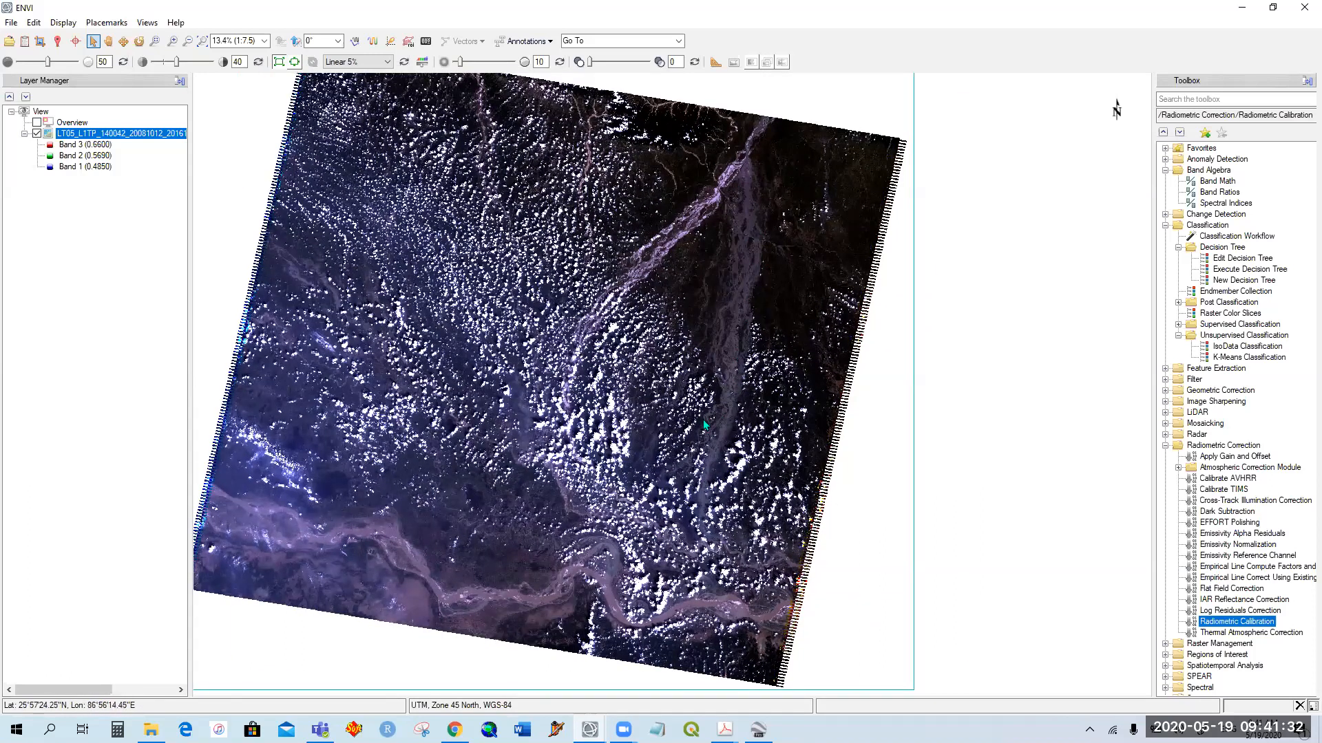
left_click_drag(700, 517, 793, 392)
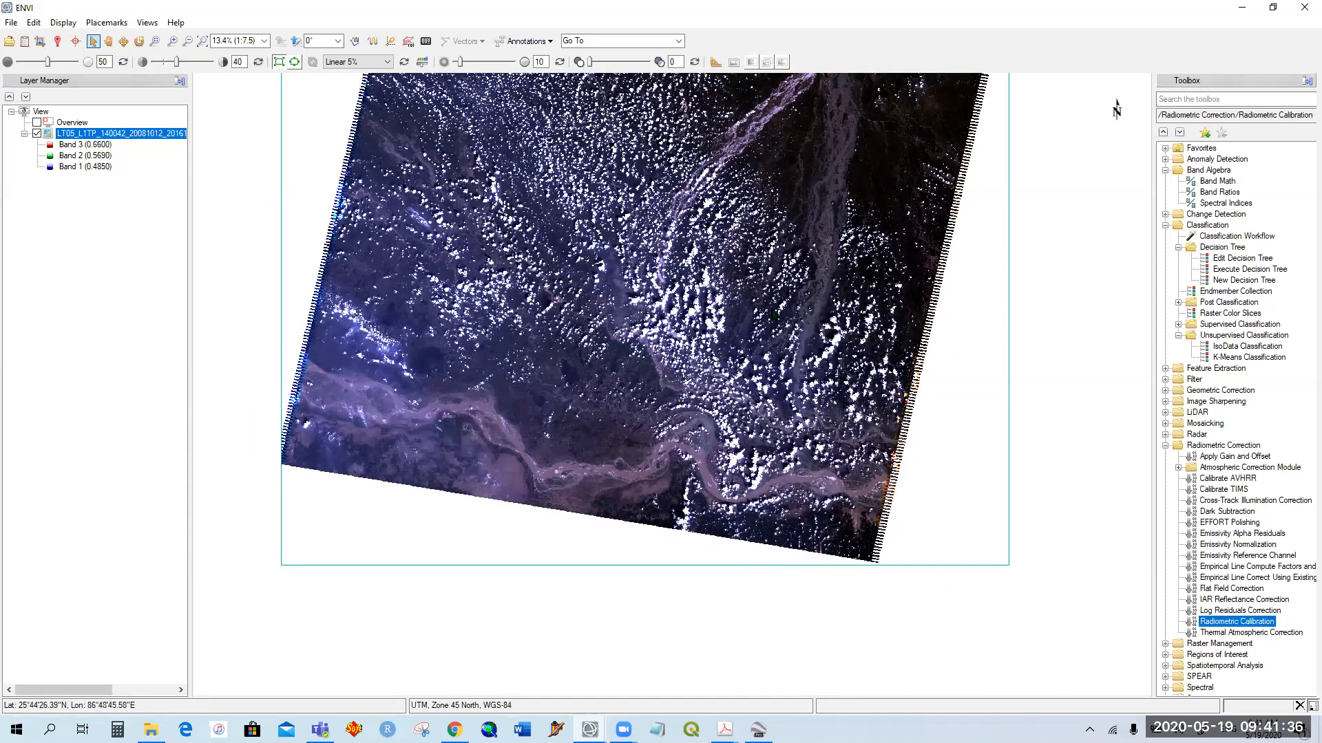
left_click_drag(774, 315, 742, 407)
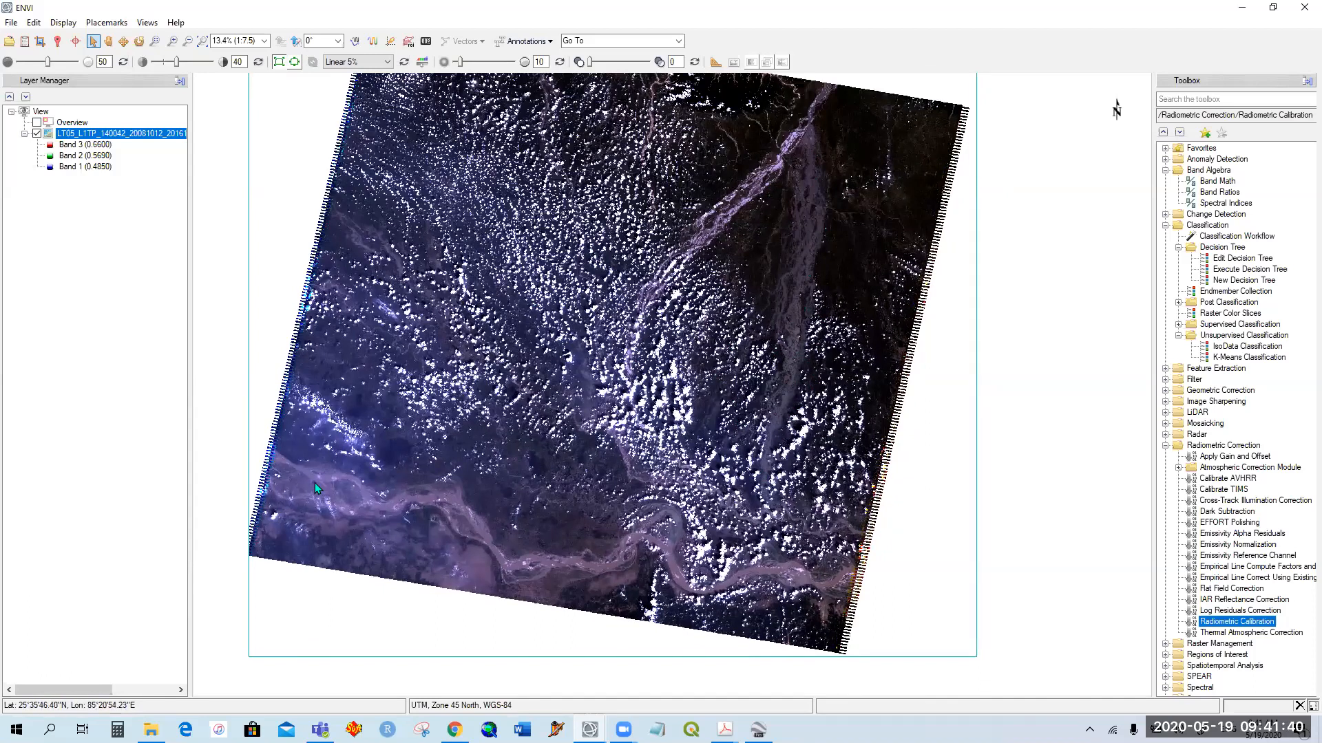
left_click_drag(771, 374, 657, 436)
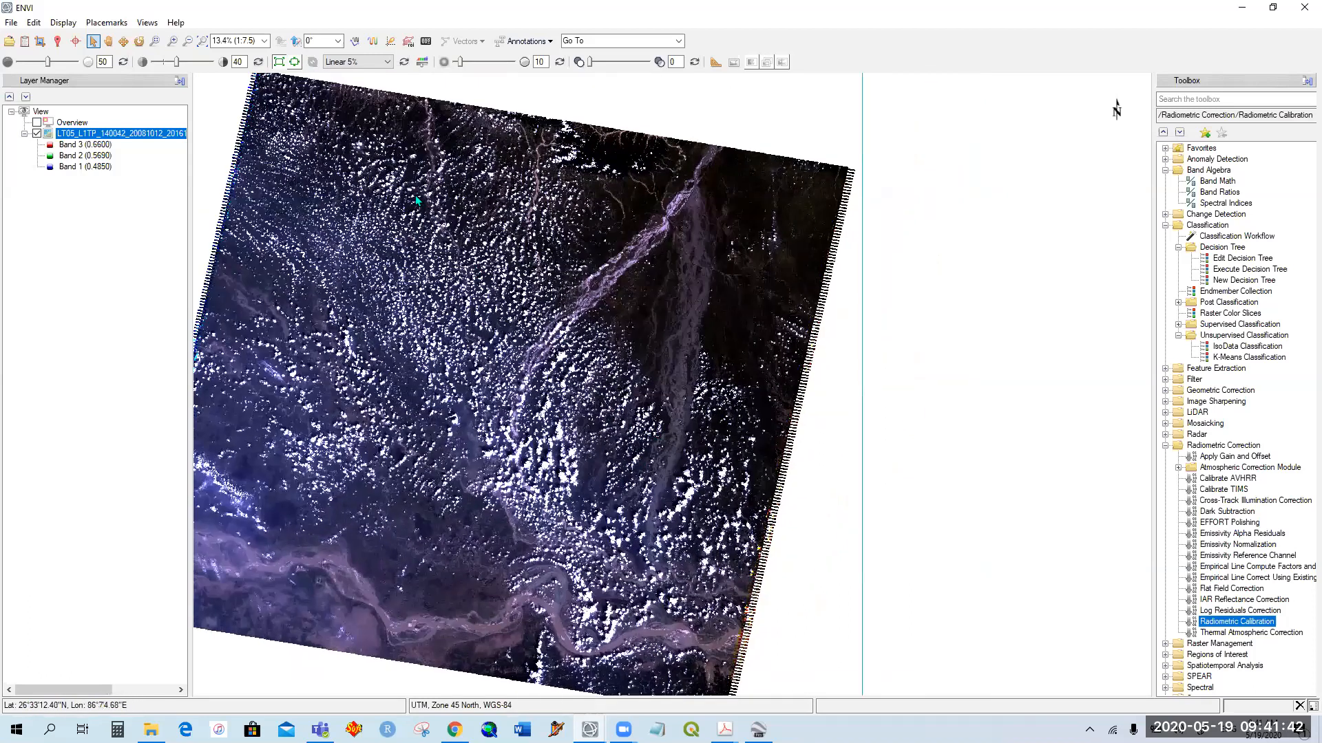
left_click_drag(586, 409, 634, 365)
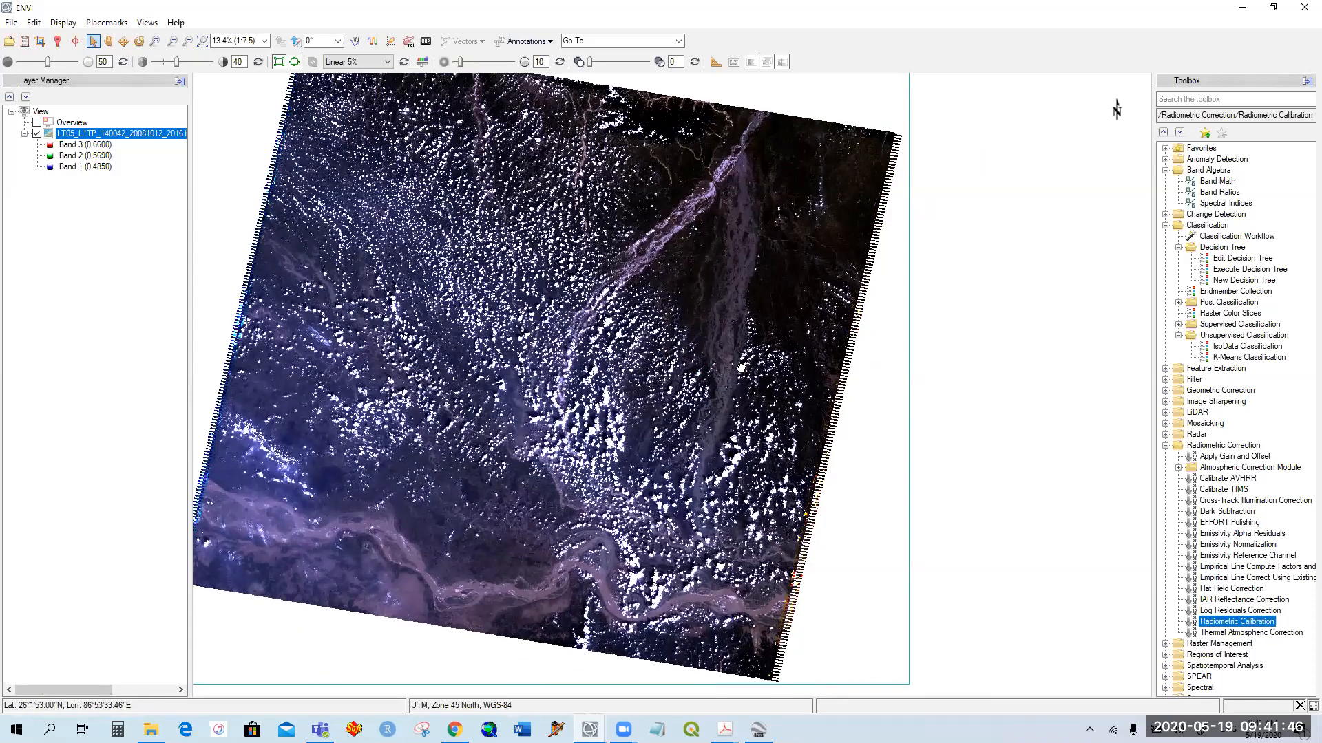
left_click_drag(705, 343, 755, 370)
scroll(659, 350, "down", 1)
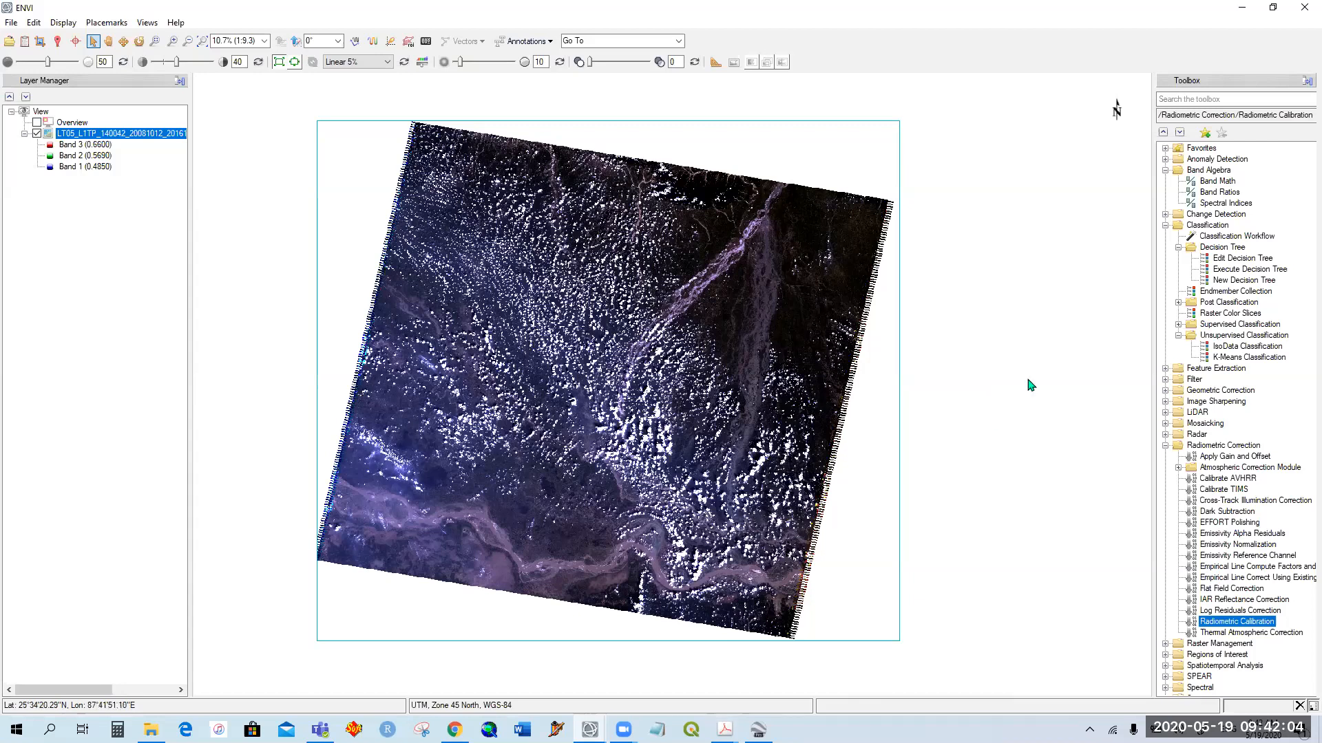
Step: Reuse the previous Band Math expression (B4-B5)/(B4+B5) + (B2-B5)/(B2+B5) -(B4-B3)/(B4+B3), reviewing its three index terms, and accept it
double_click(1228, 181)
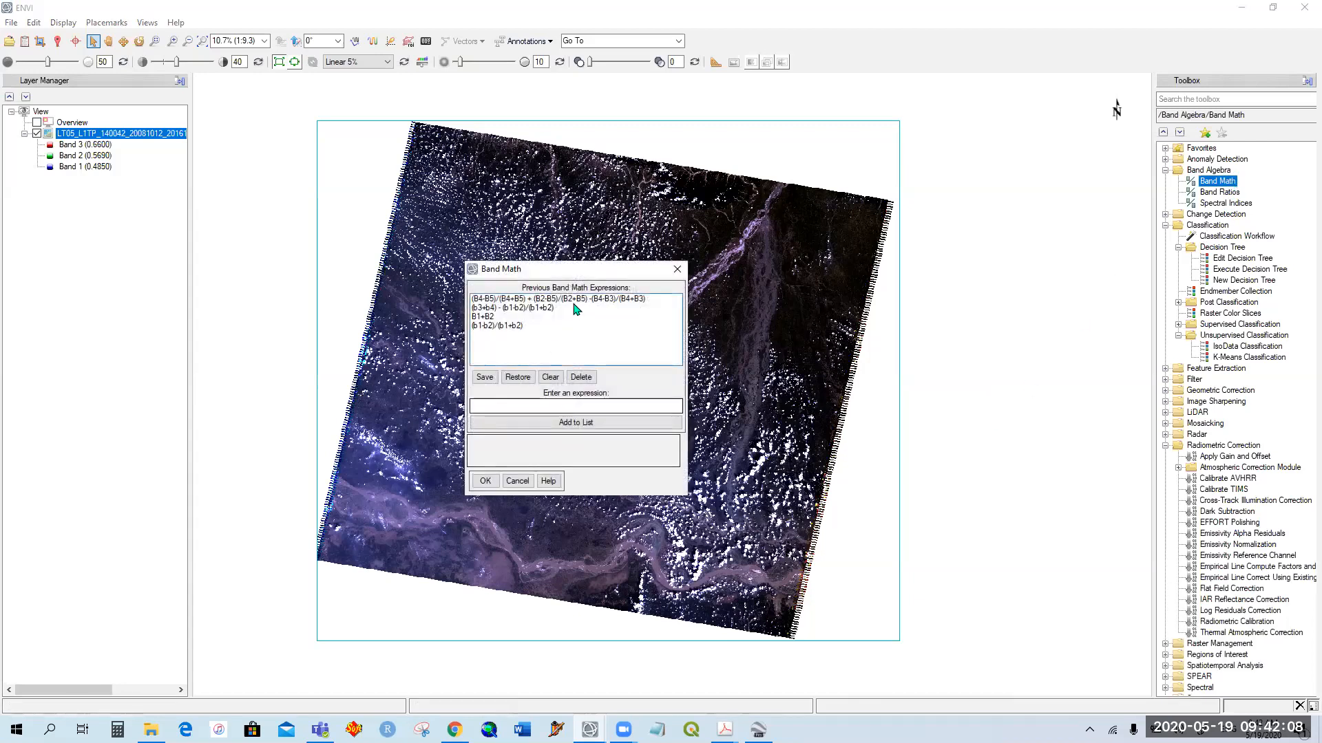
left_click(604, 286)
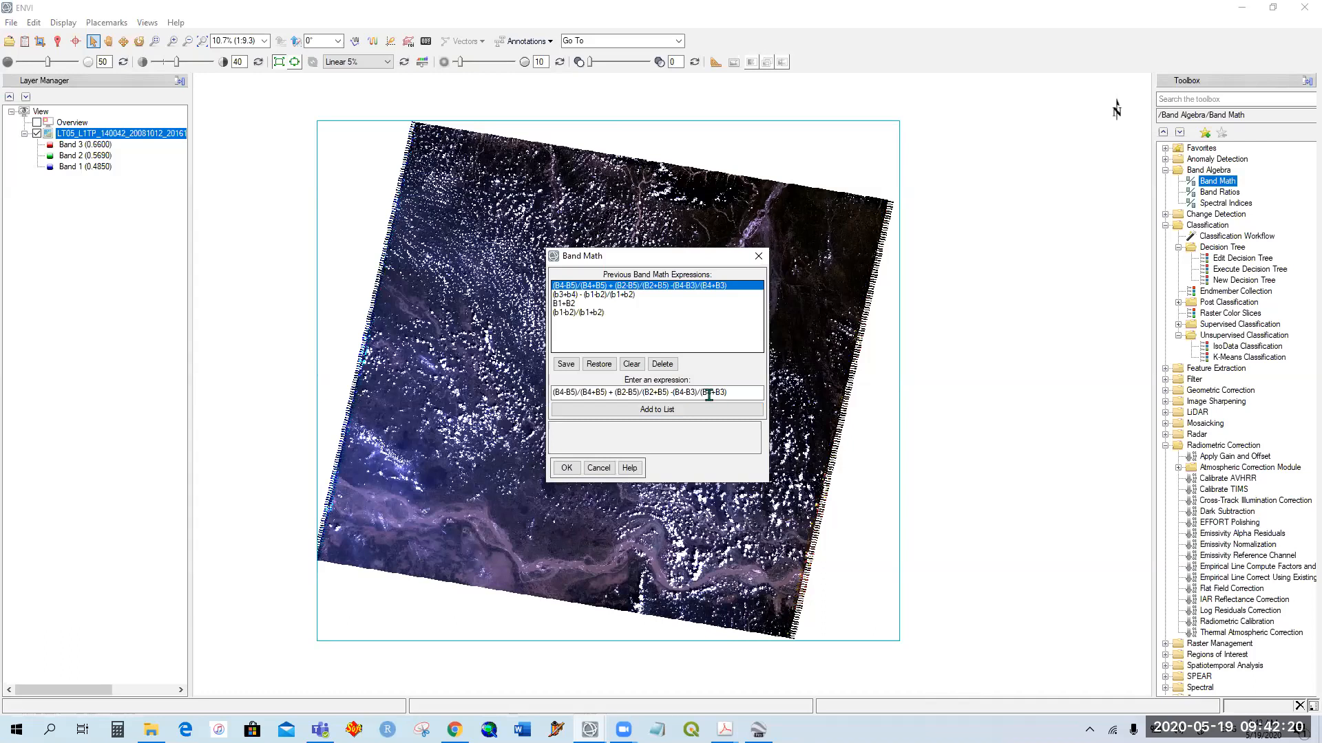
left_click_drag(610, 394, 548, 393)
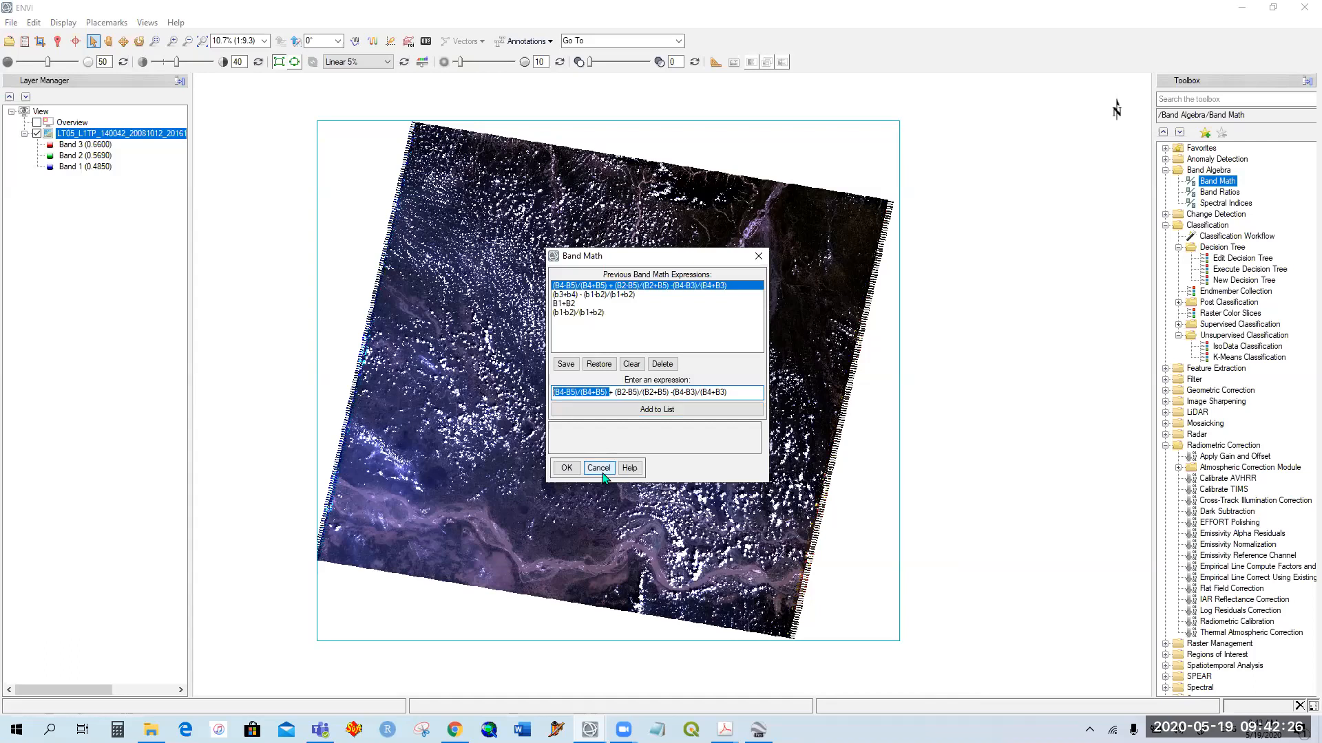
left_click_drag(615, 393, 671, 394)
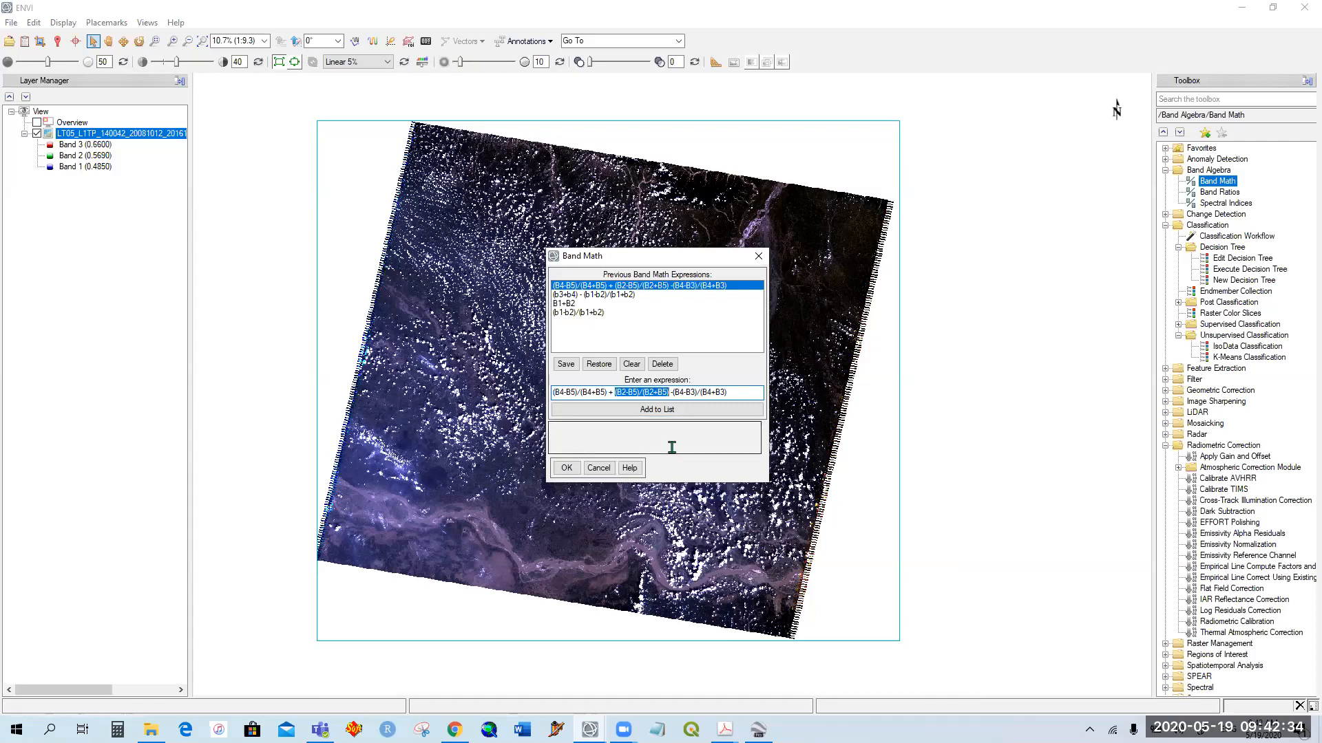
left_click(713, 391)
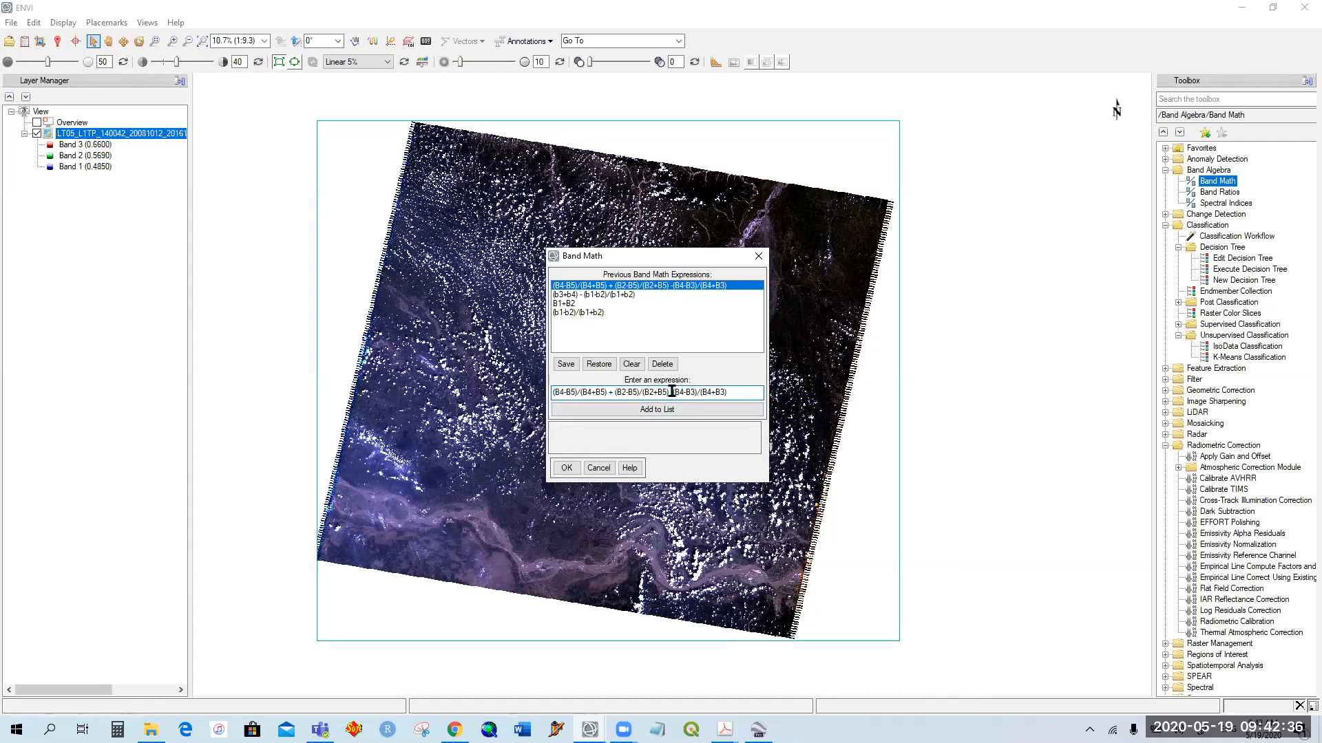
left_click_drag(672, 392, 736, 393)
left_click_drag(640, 259, 773, 186)
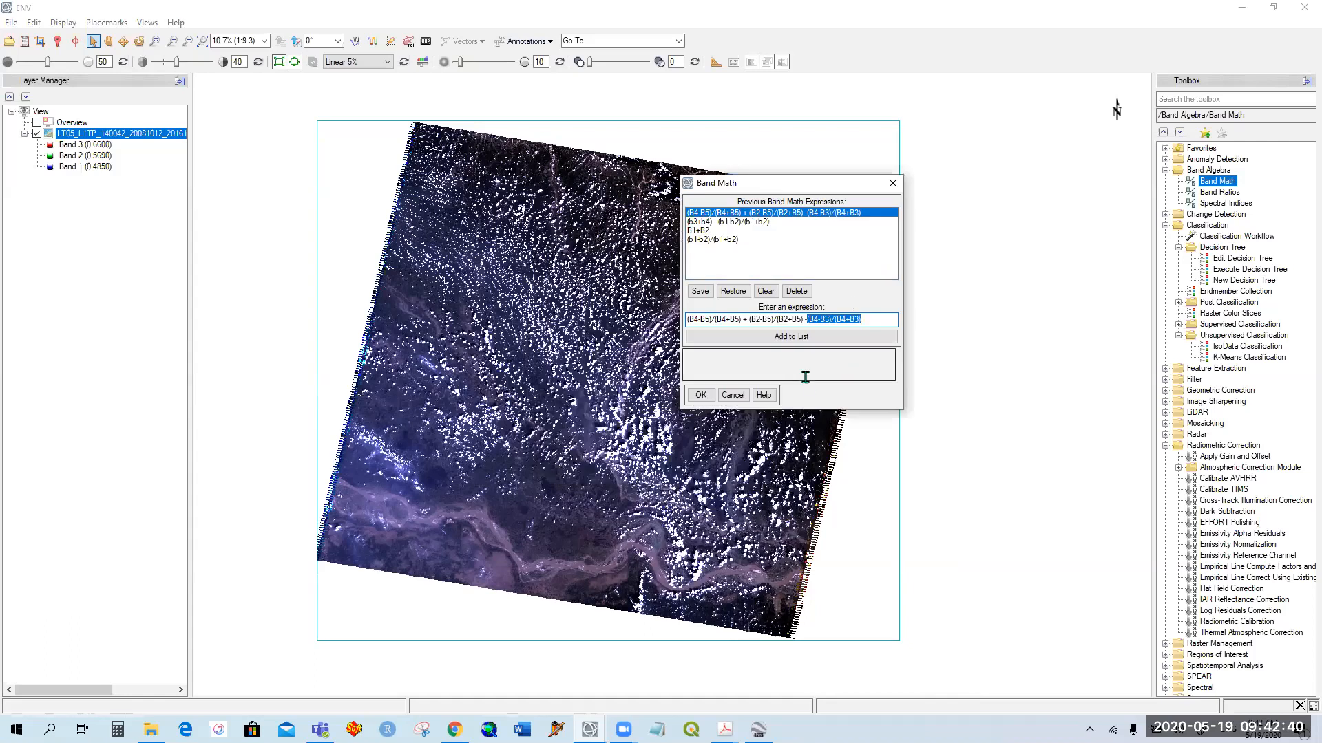
left_click(868, 320)
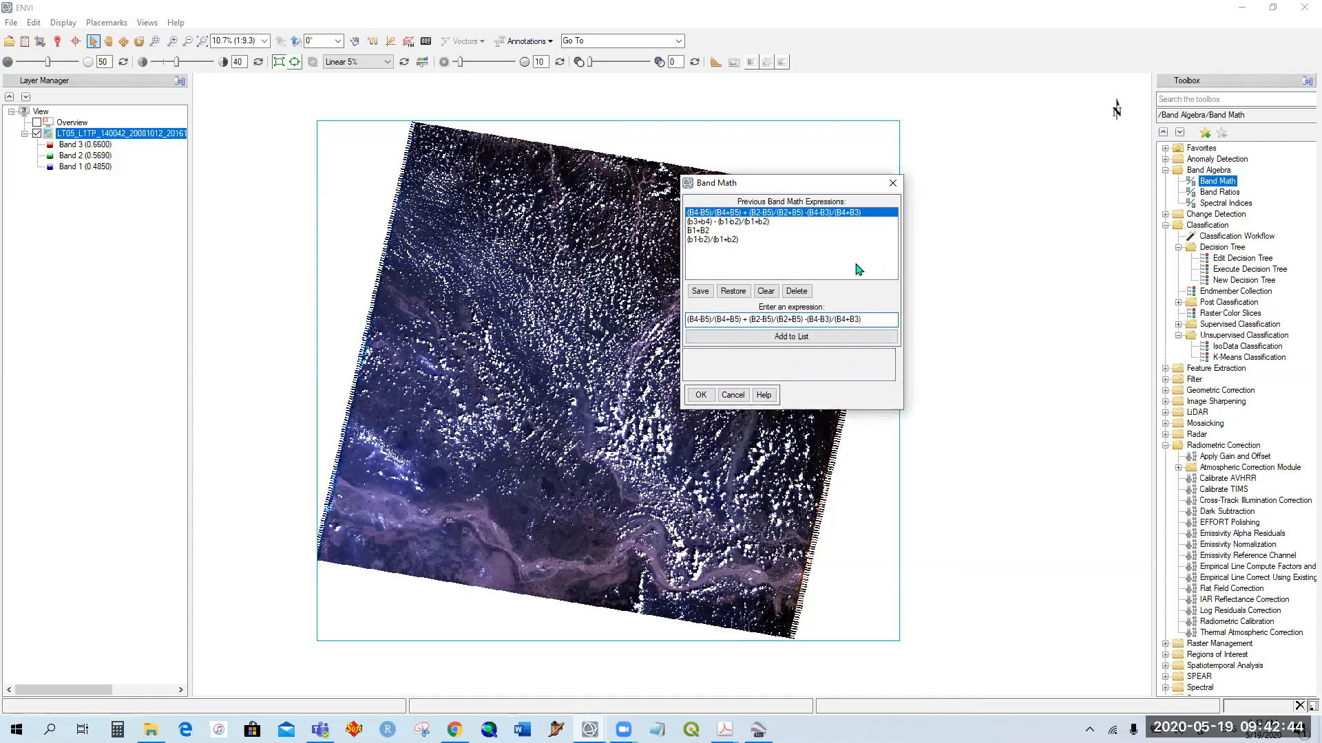
left_click(700, 395)
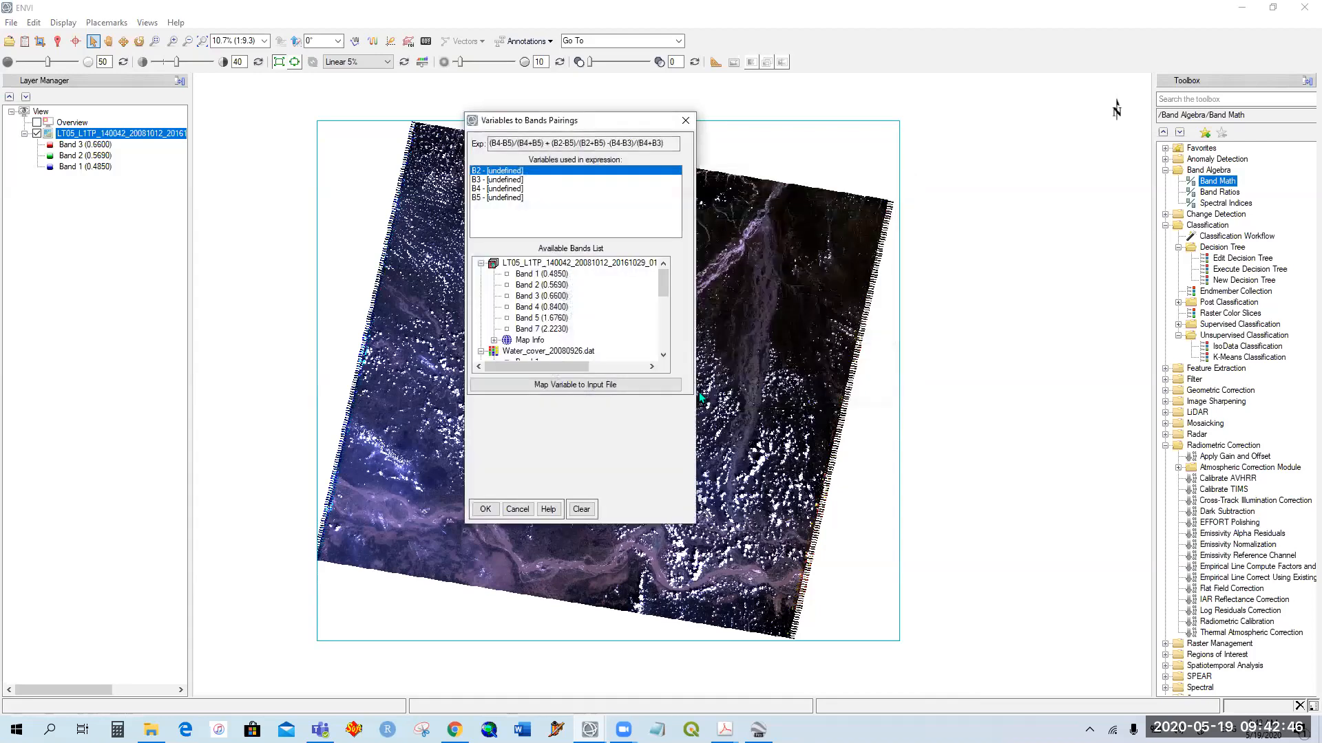
Step: Map the expression variables B2, B3, B4 and B5 to Bands 2, 3, 4 and 5 of the 20081012 Landsat scene
left_click_drag(609, 127, 692, 114)
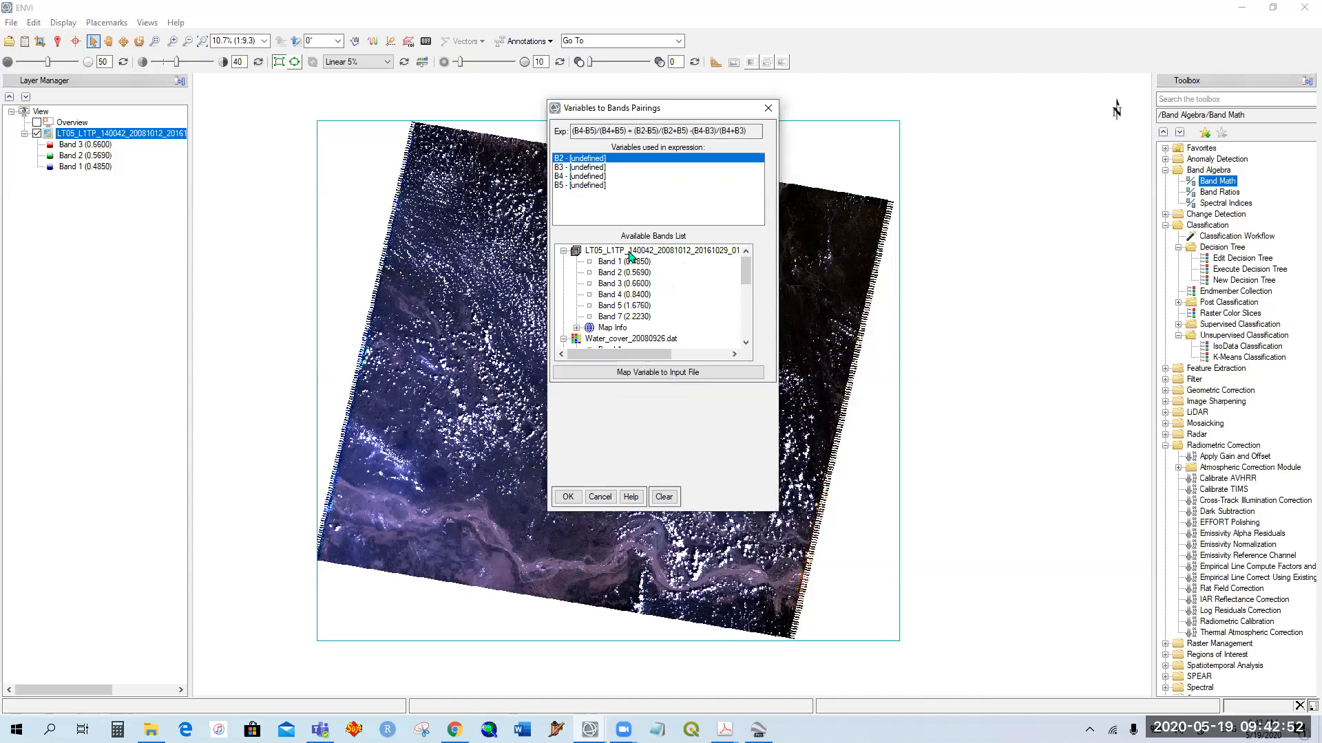
left_click(640, 273)
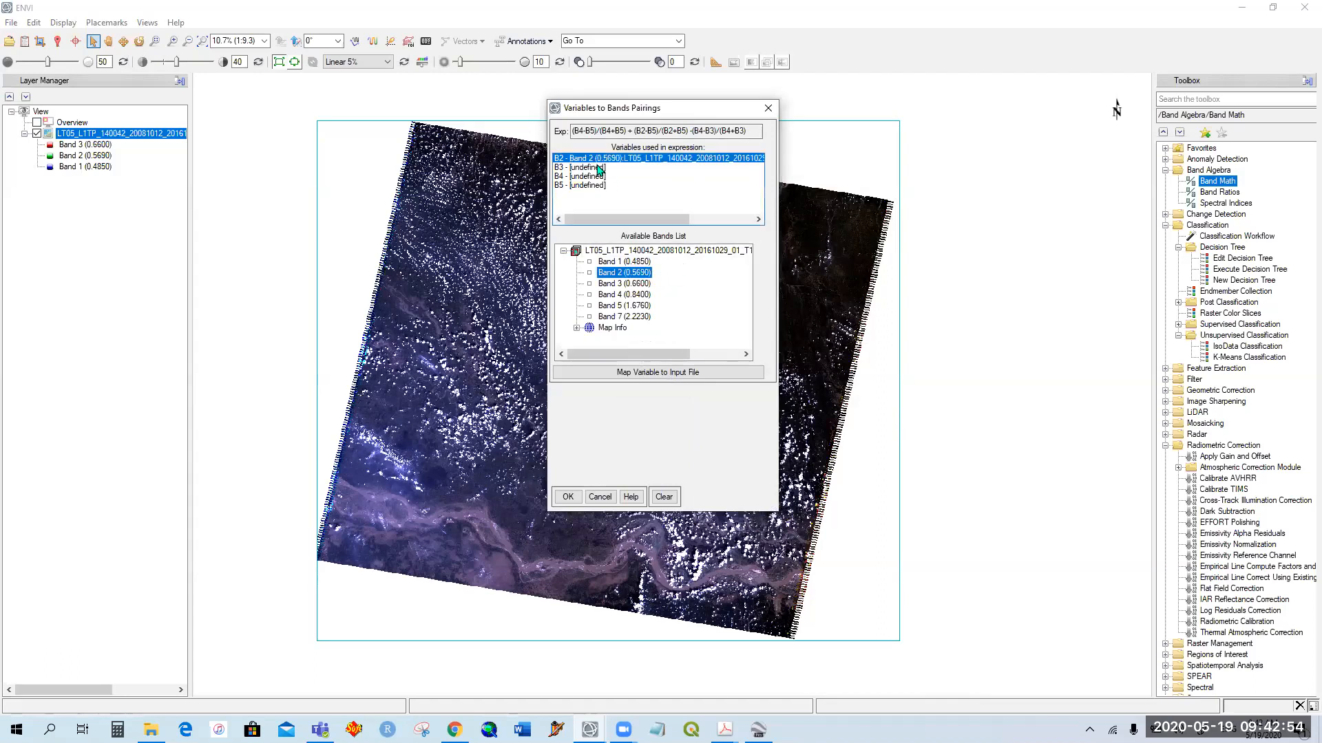
left_click(640, 284)
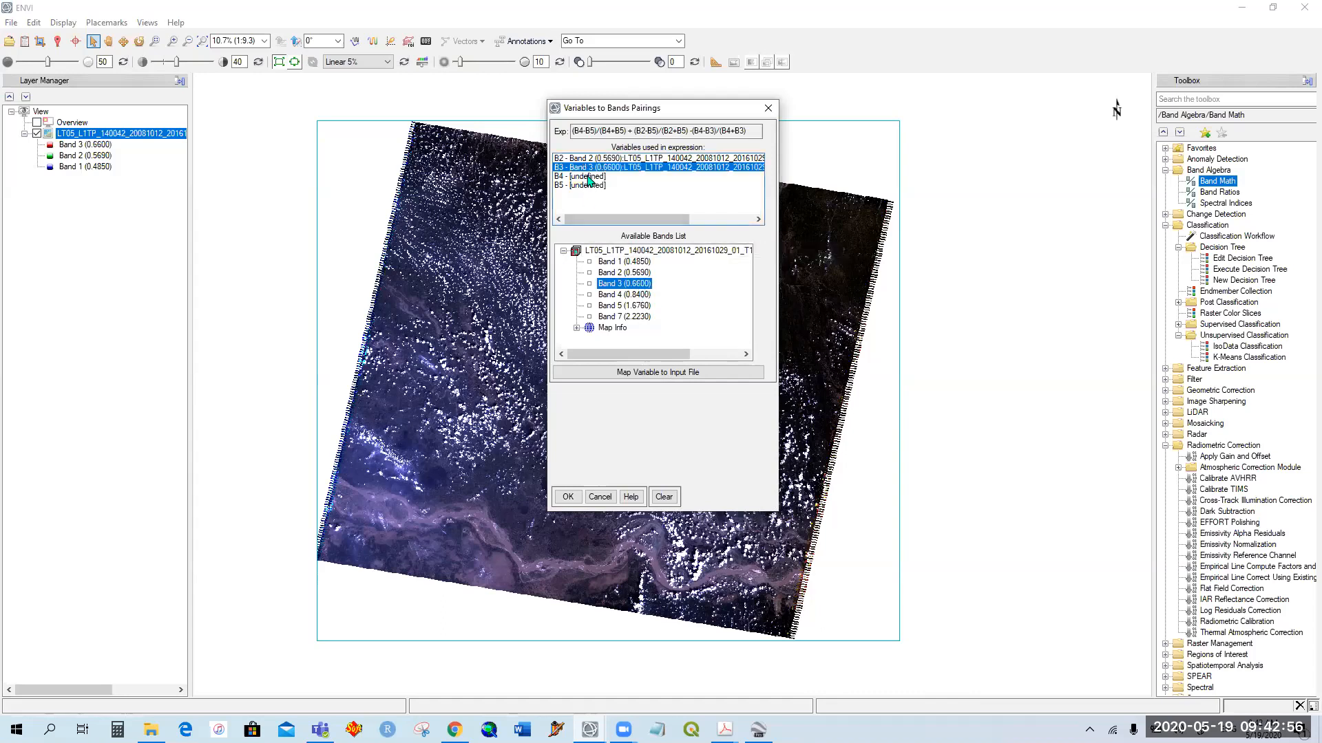
left_click(637, 294)
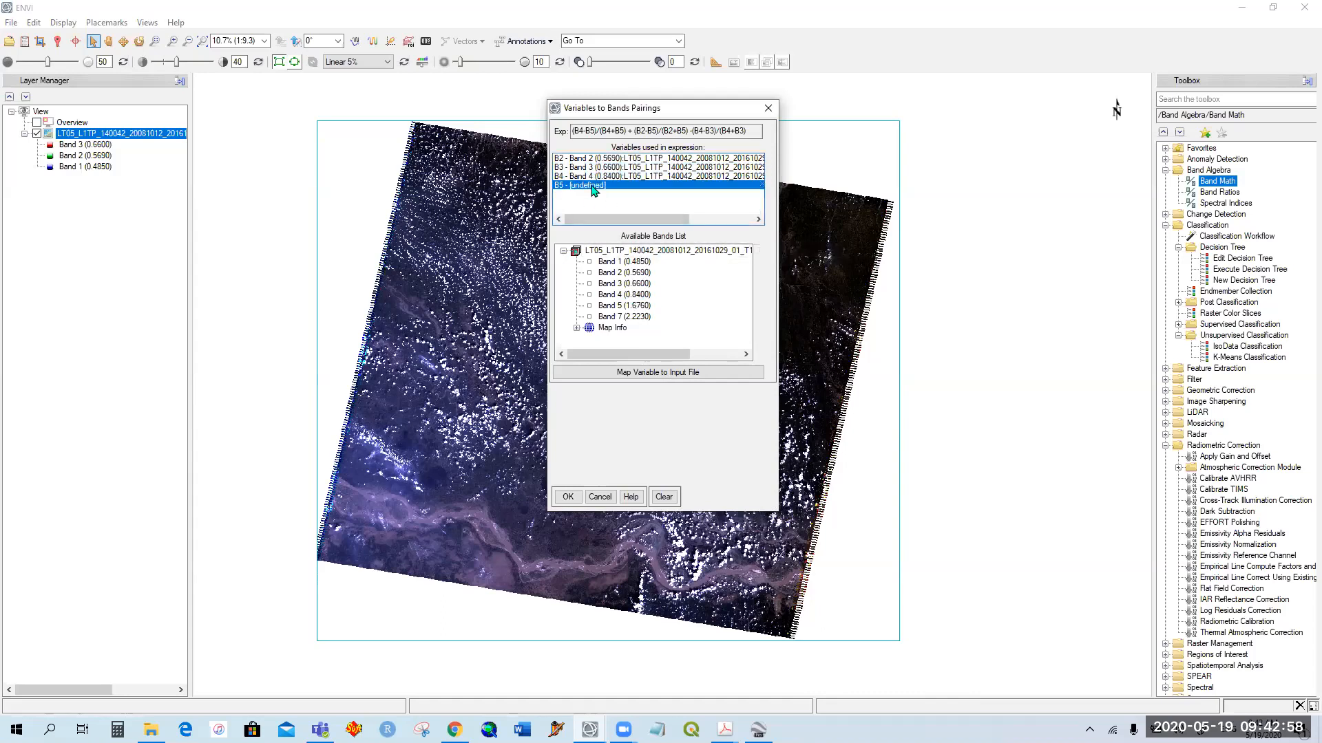
left_click(636, 306)
Step: Name the Band Math output NDWI+MNDWI-NDVI_20081012.dat in the Koshi Flood Result folder, based on an existing file name, and run the calculation
left_click(650, 448)
scroll(822, 521, "down", 10)
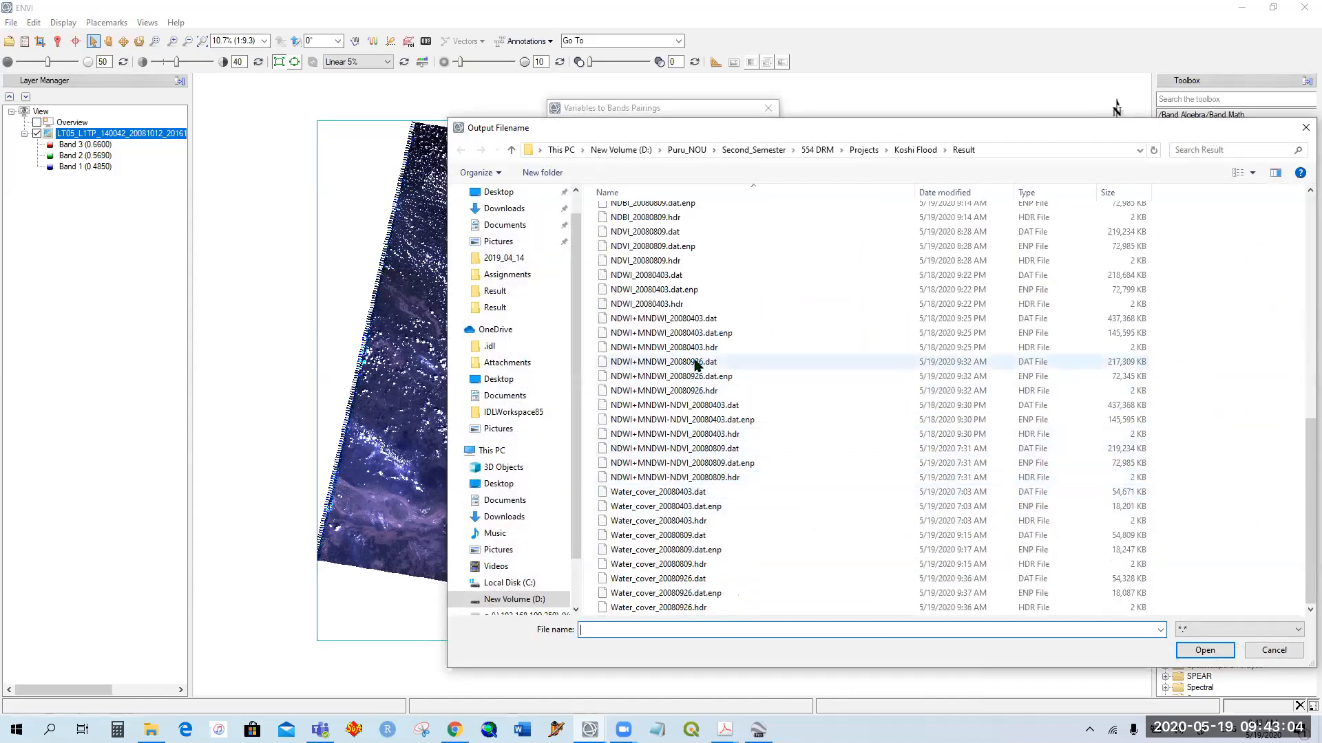
left_click(702, 318)
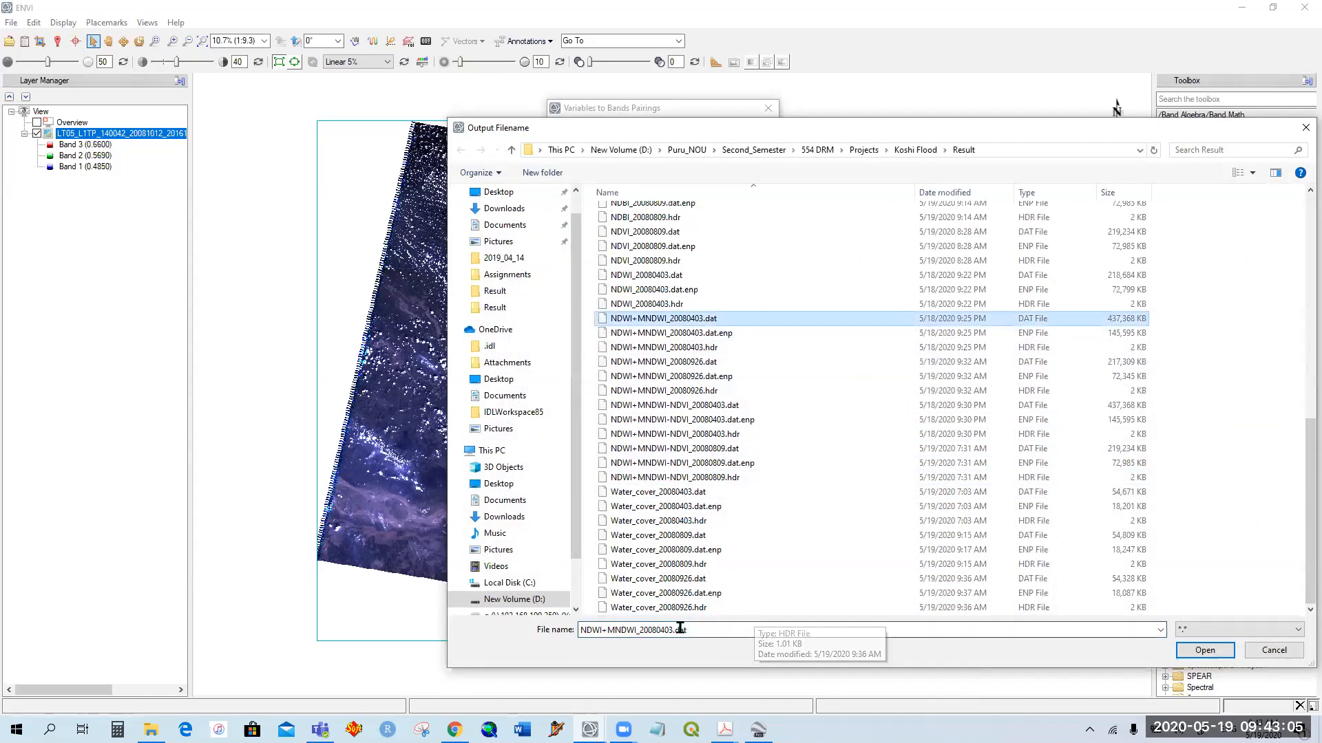
left_click(709, 419)
left_click(695, 631)
left_click(695, 633)
left_click(752, 634)
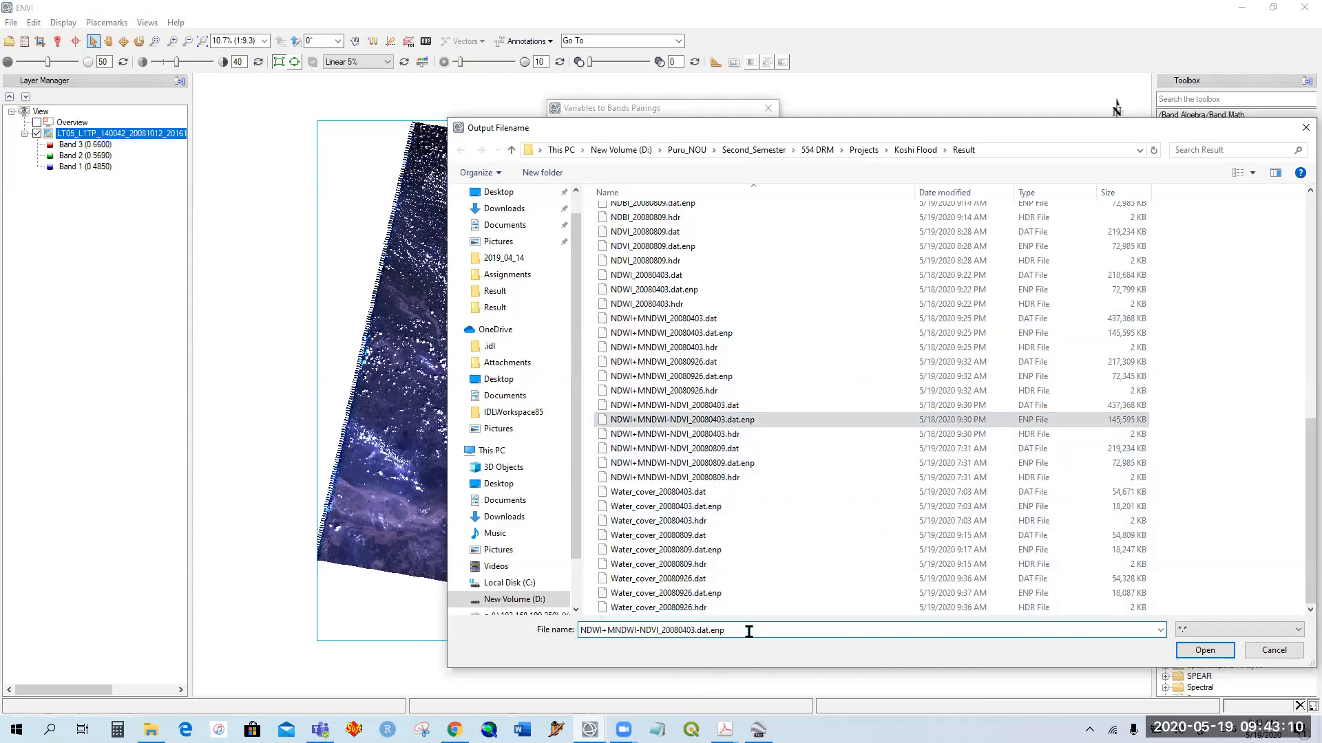
key("BackSpace")
key("BackSpace")
key("BackSpace")
key("BackSpace")
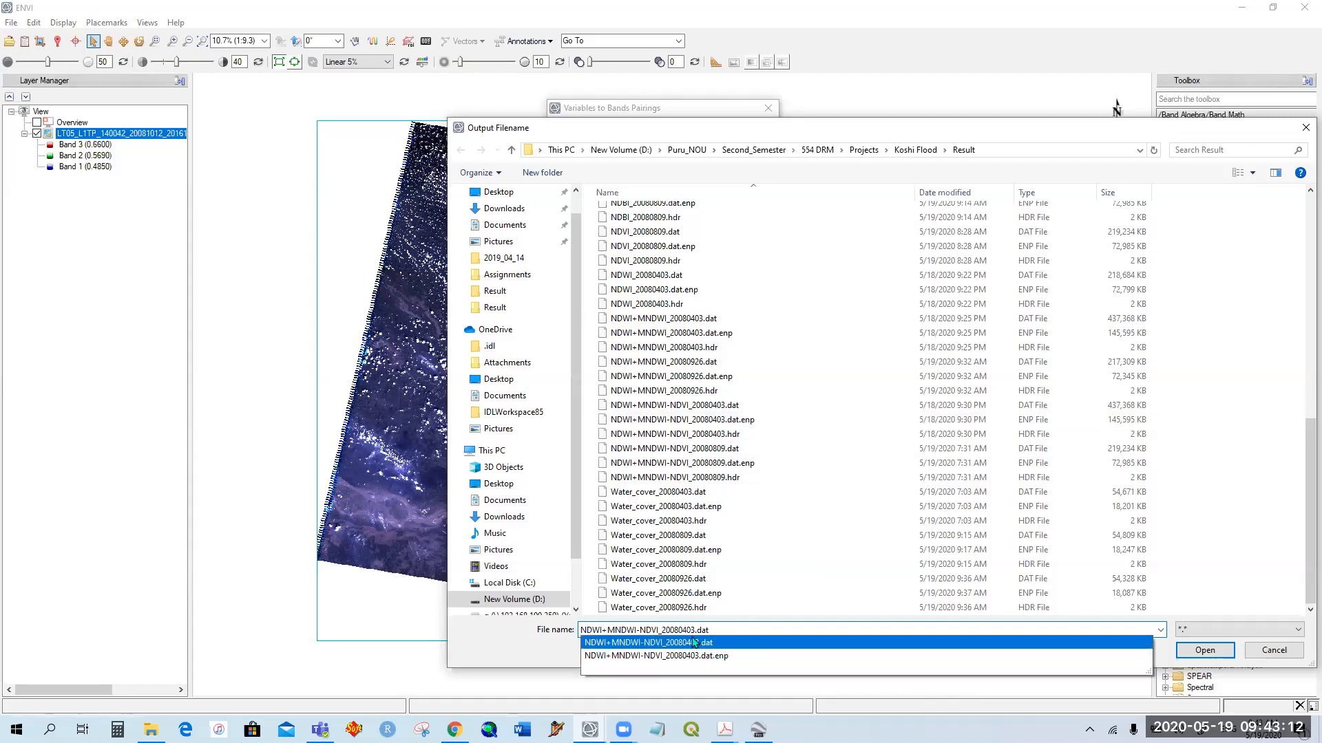
key("Left")
key("Left")
key("Left")
key("Left")
key("BackSpace")
key("BackSpace")
key("BackSpace")
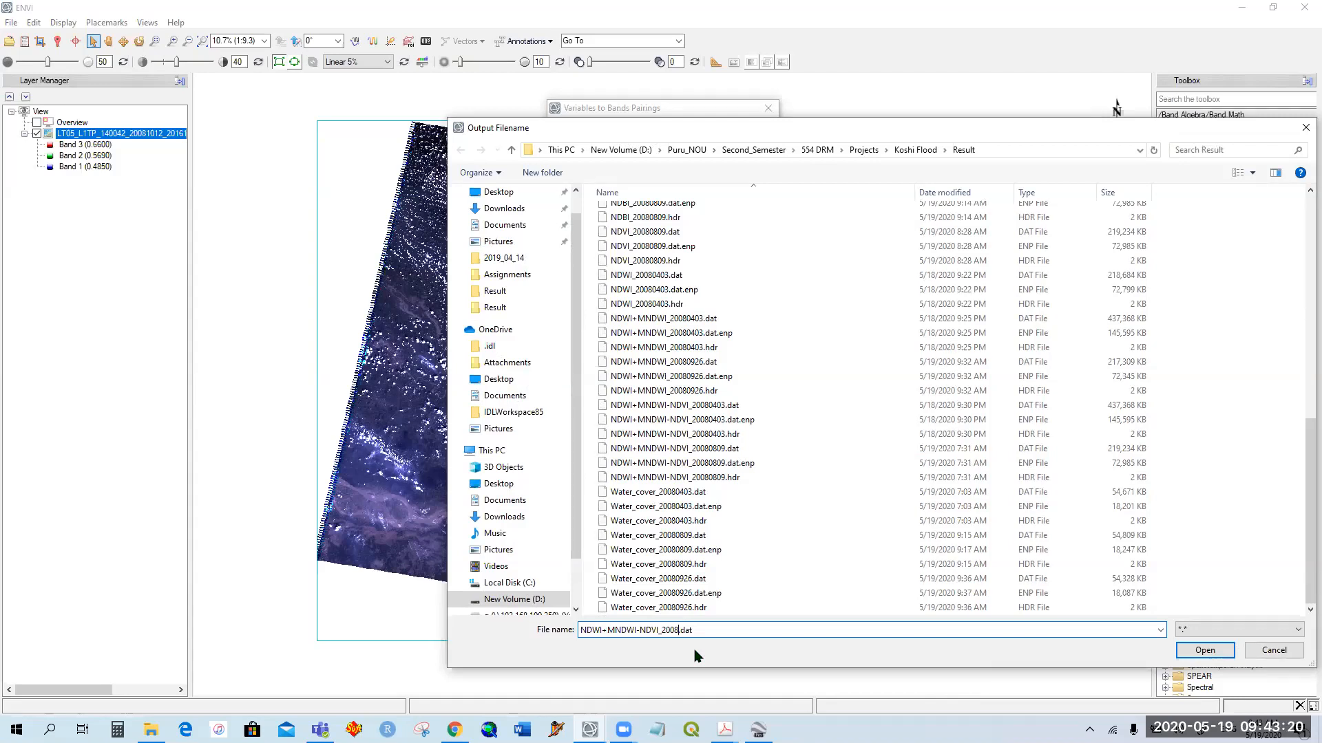
type("1012")
left_click(1201, 649)
left_click(568, 497)
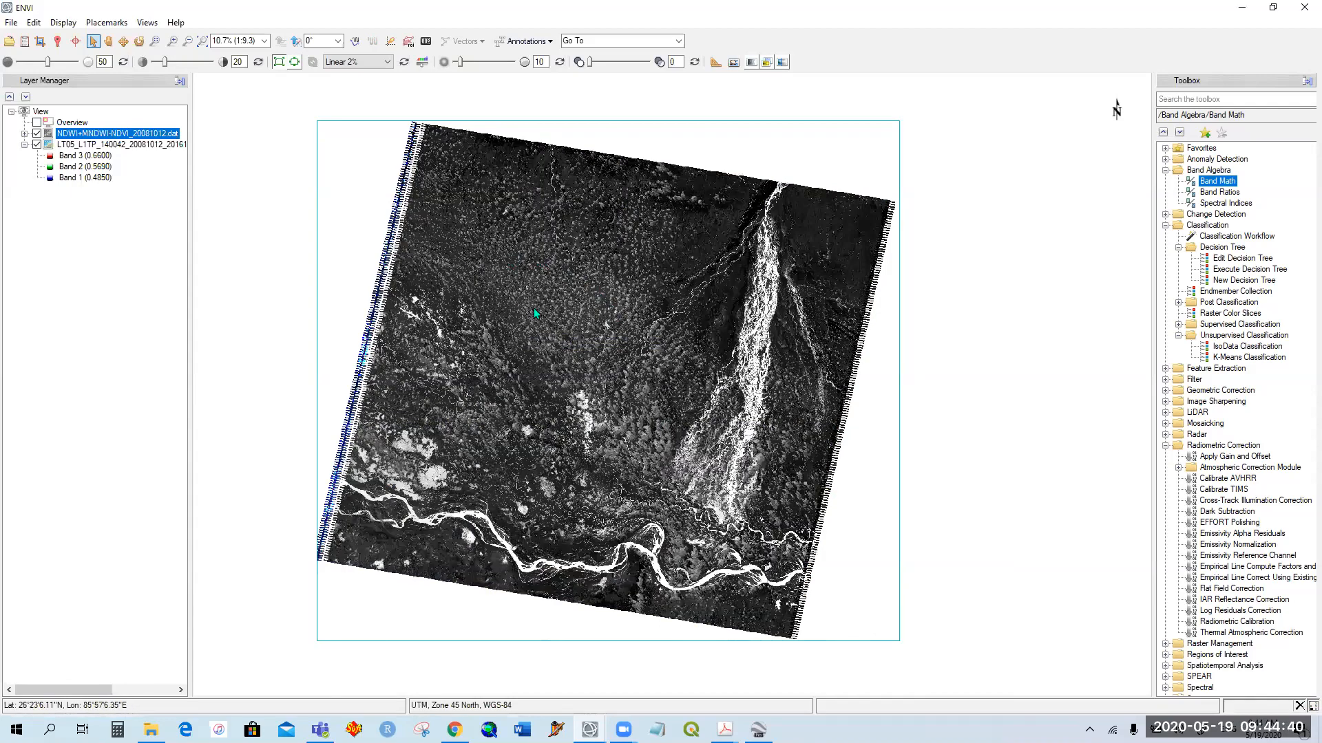
Step: Examine the water index image along the northern channels, the southern river bends and the bright flooded patches near the western edge
scroll(535, 309, "up", 1)
scroll(535, 307, "up", 5)
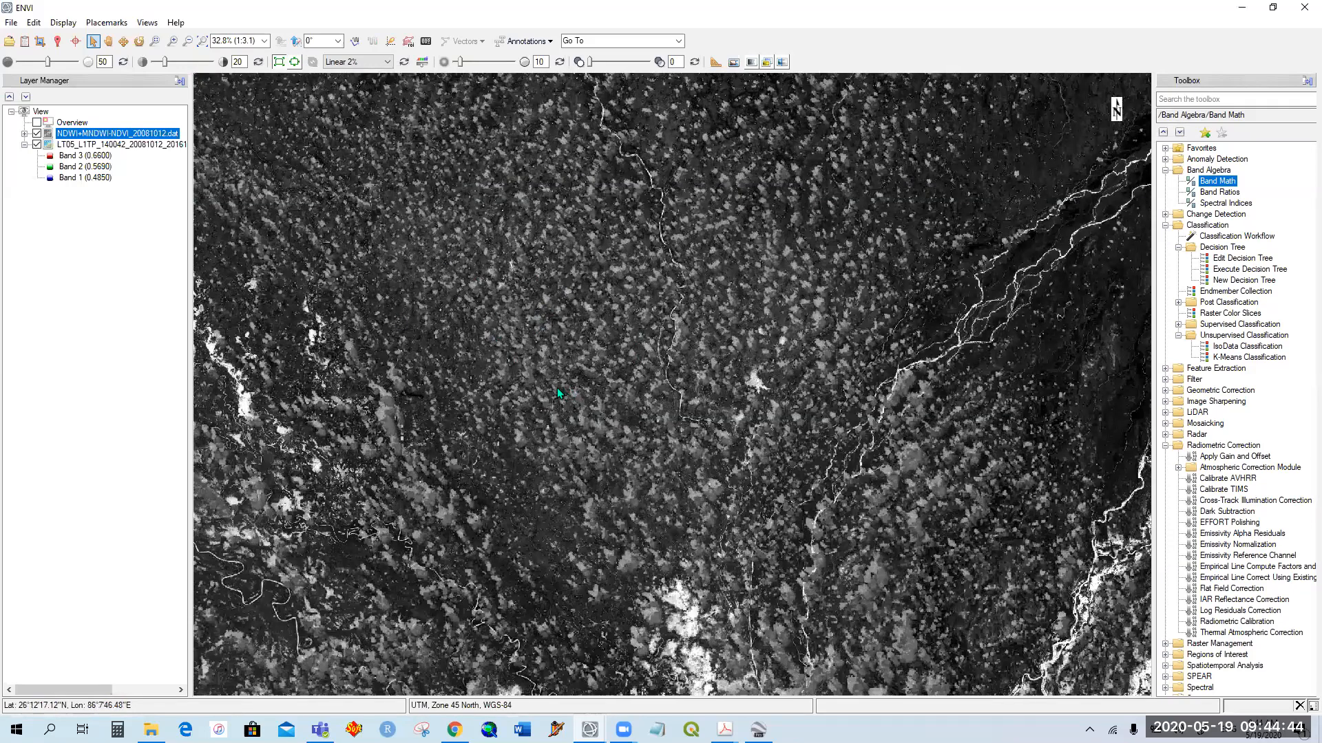
scroll(556, 387, "down", 1)
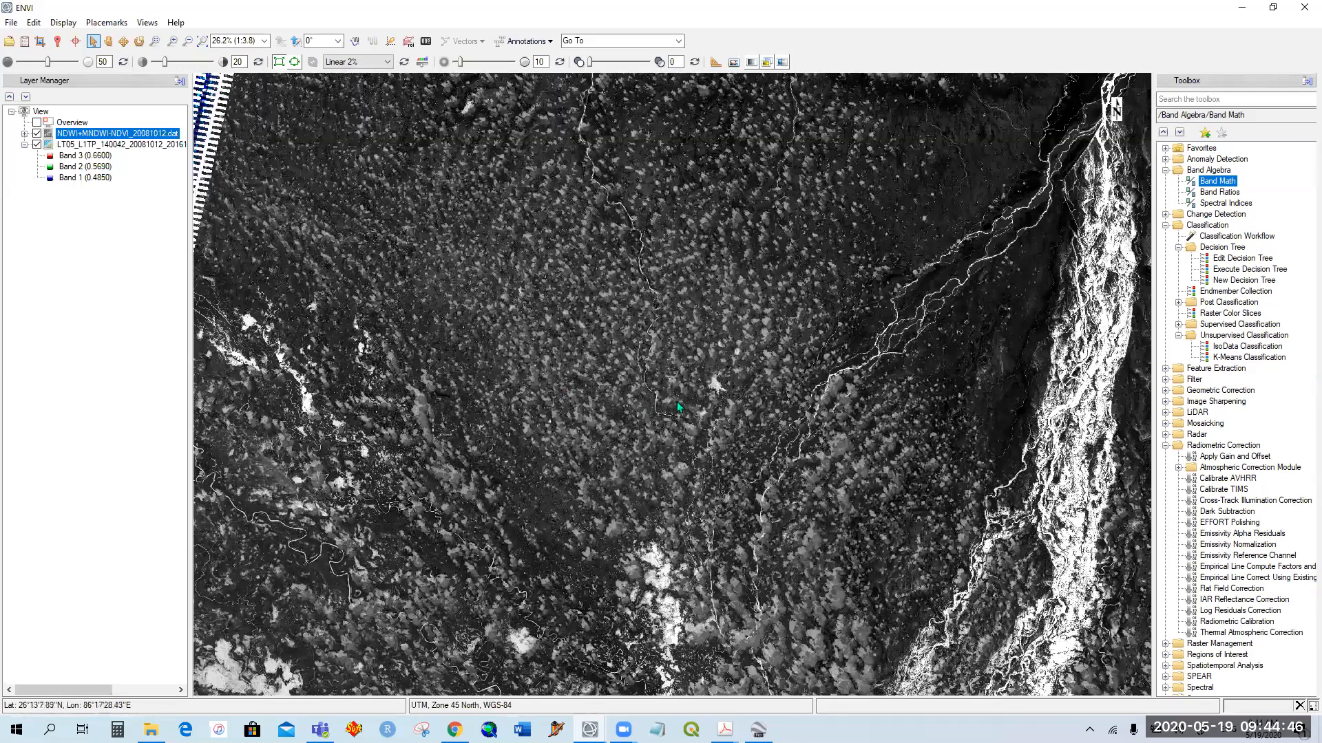
scroll(654, 440, "down", 5)
scroll(483, 362, "up", 6)
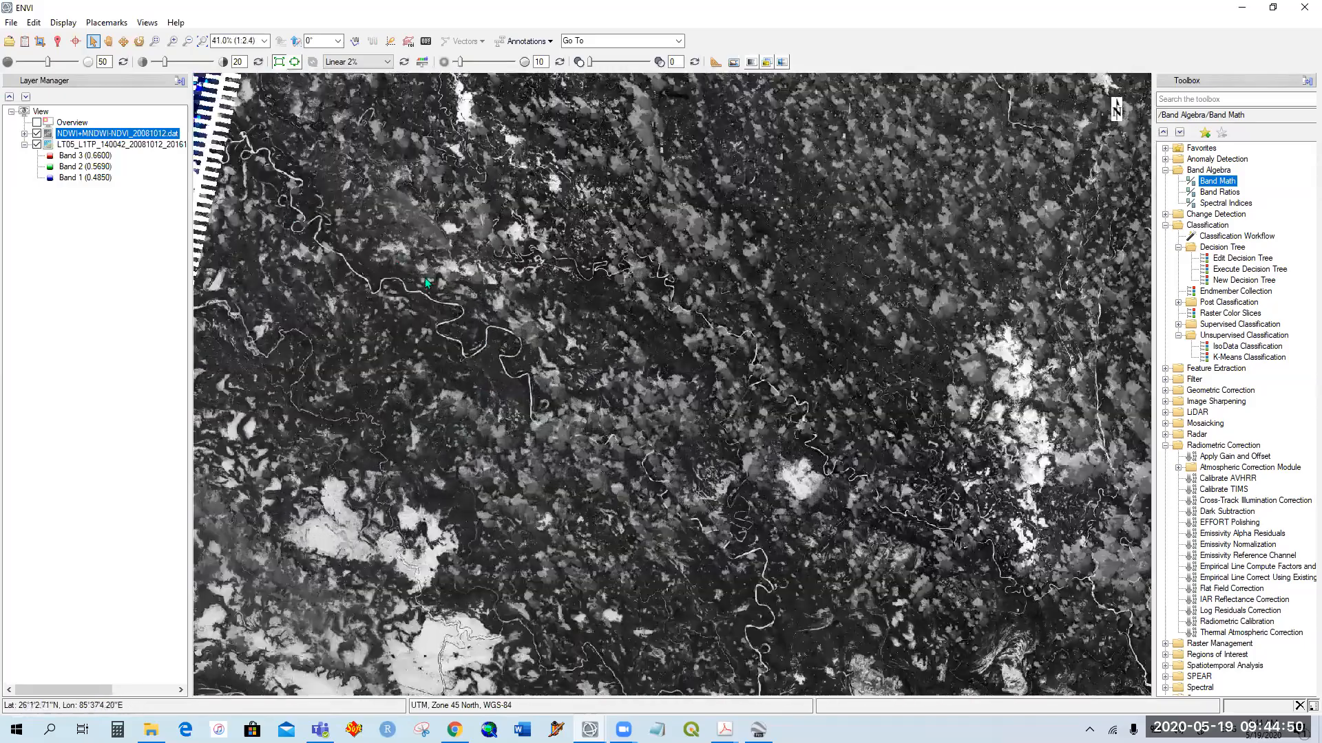
left_click_drag(519, 465, 564, 251)
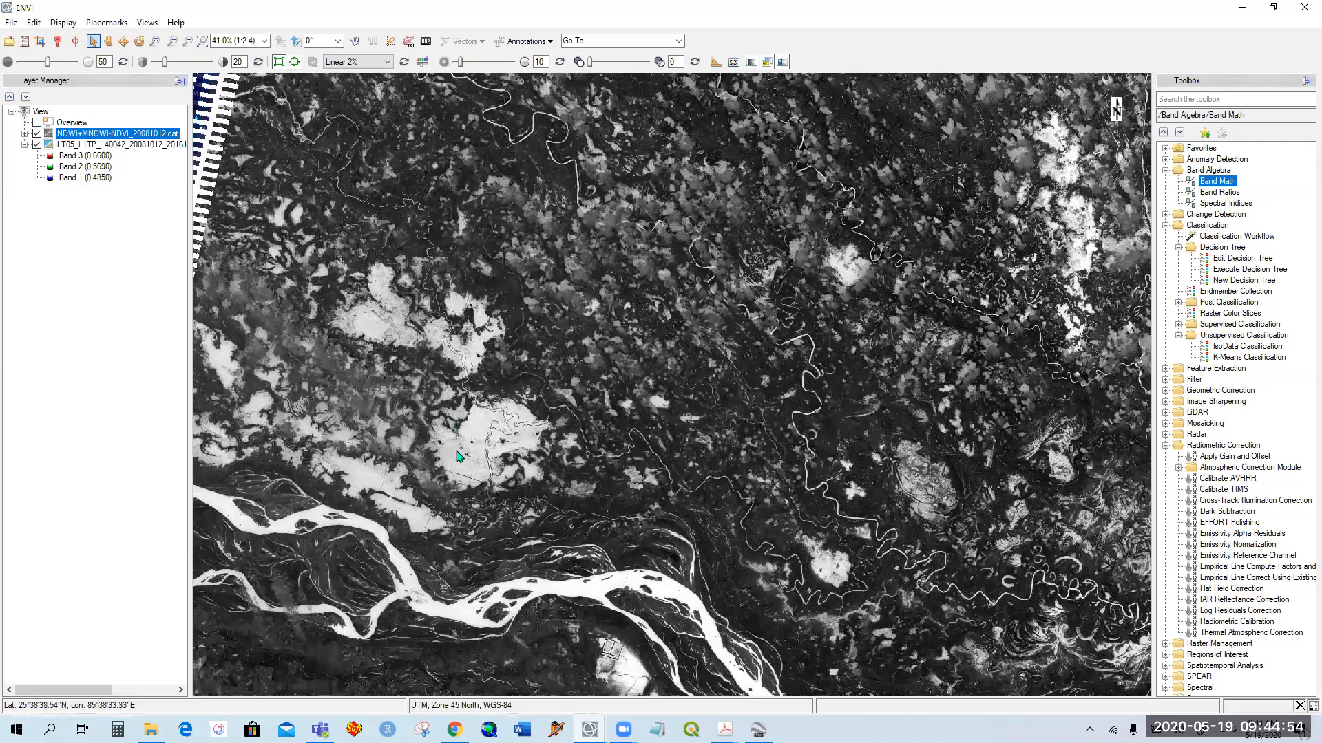
left_click_drag(461, 458, 506, 320)
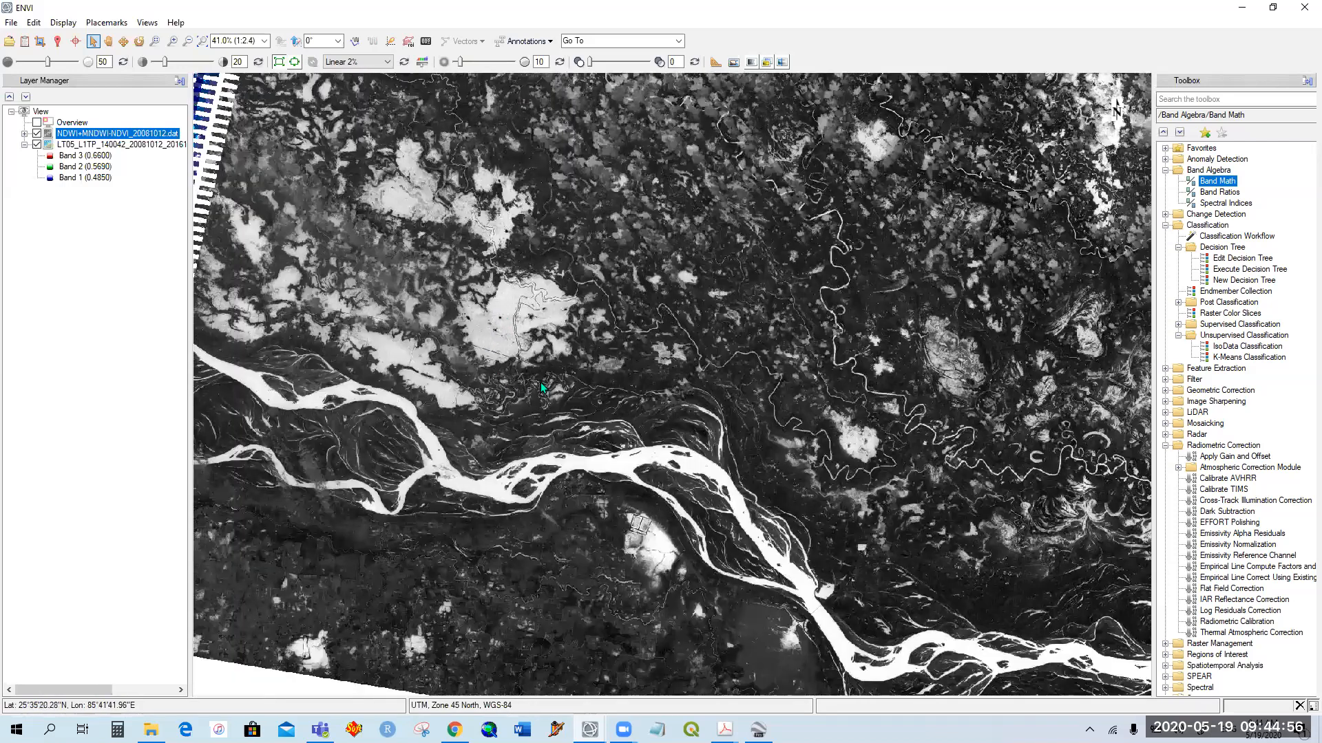
scroll(542, 382, "down", 2)
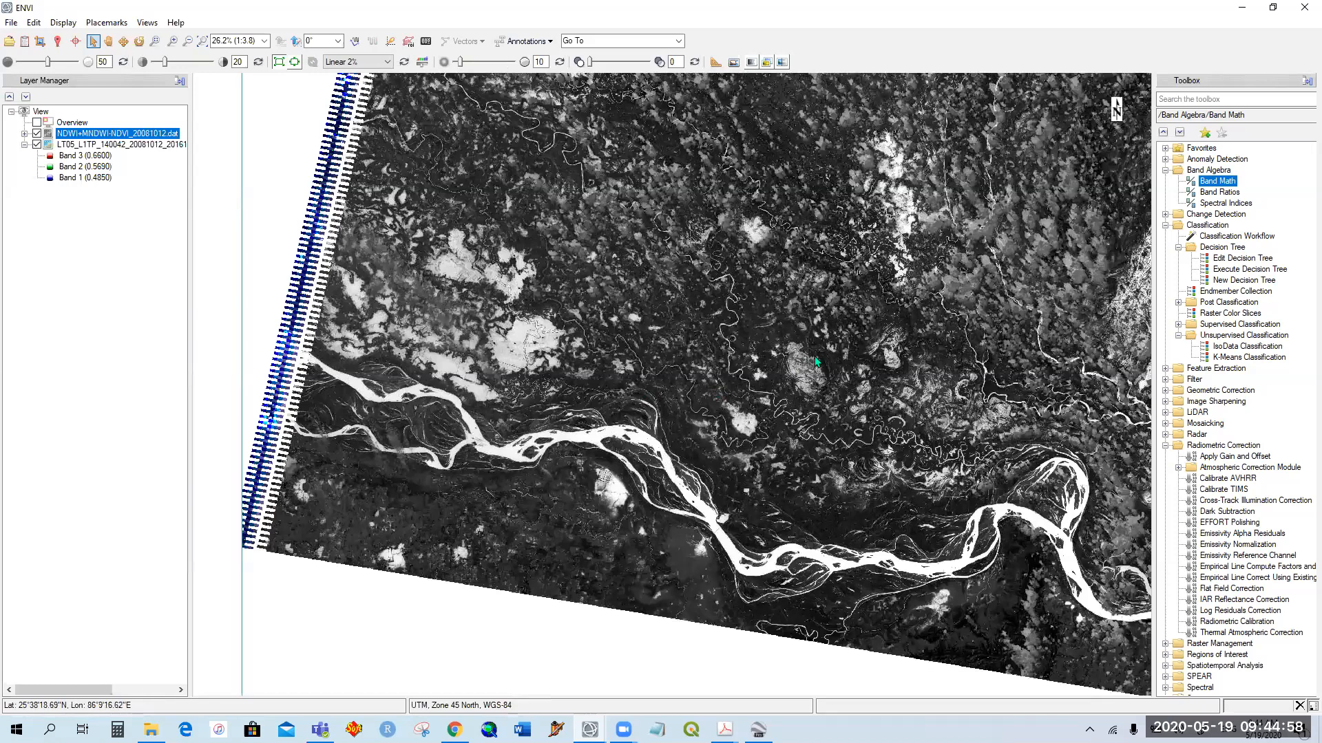
scroll(815, 357, "down", 2)
scroll(725, 397, "down", 1)
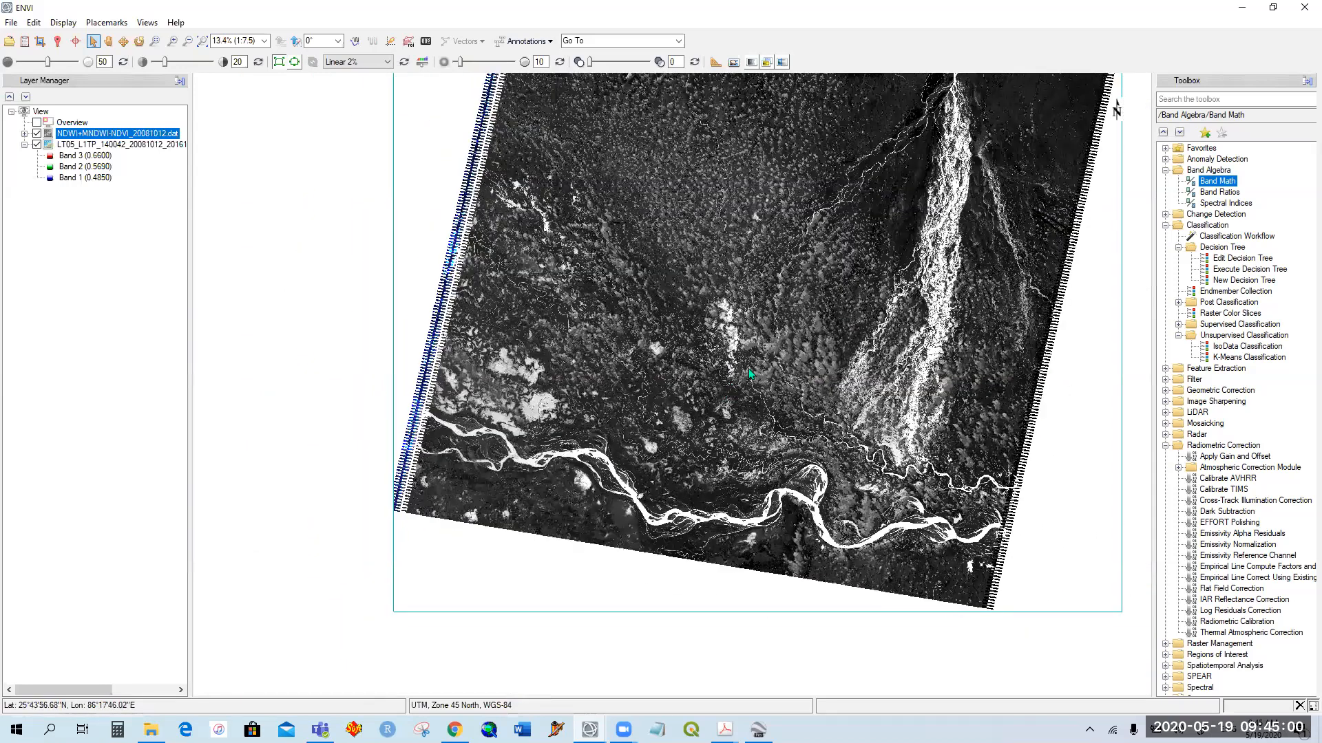
Step: Compare the water index layer with the Landsat scene beneath by toggling its visibility, and inspect the Koshi river fan
left_click(37, 134)
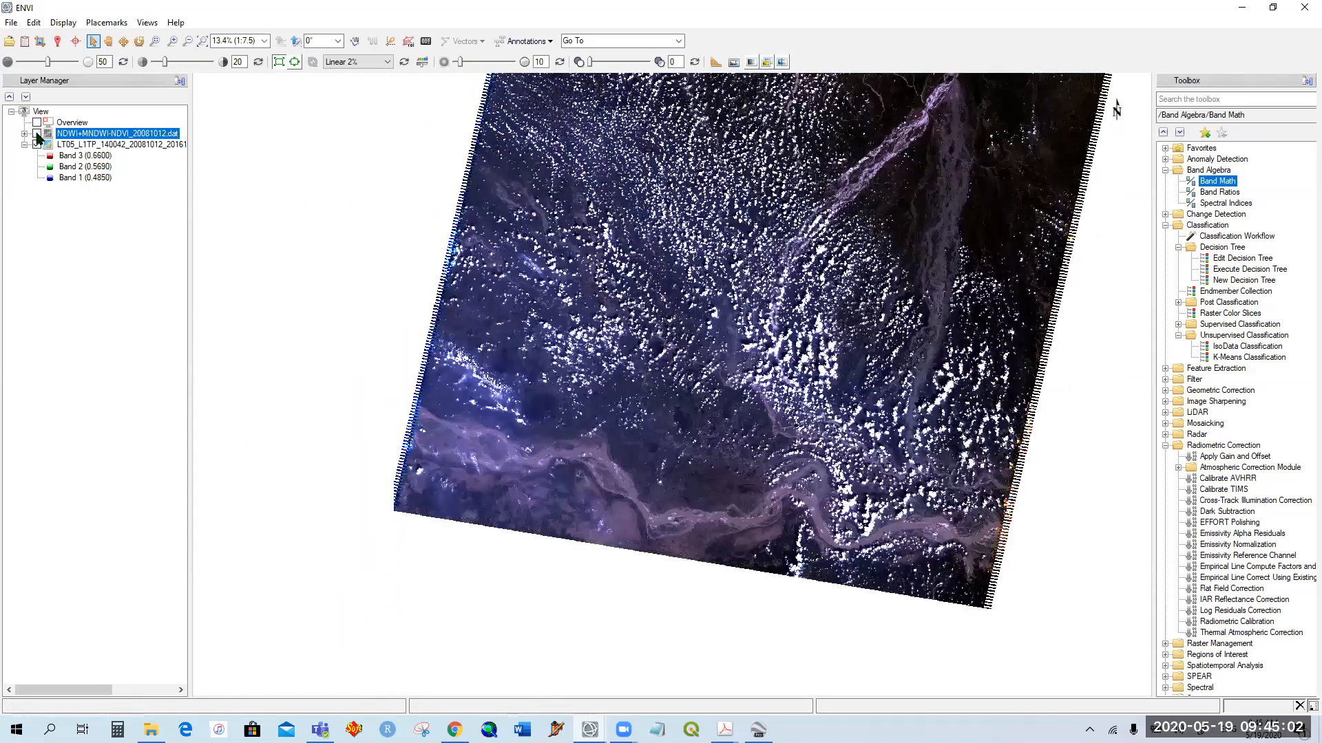
left_click(37, 135)
left_click(37, 134)
left_click(51, 144)
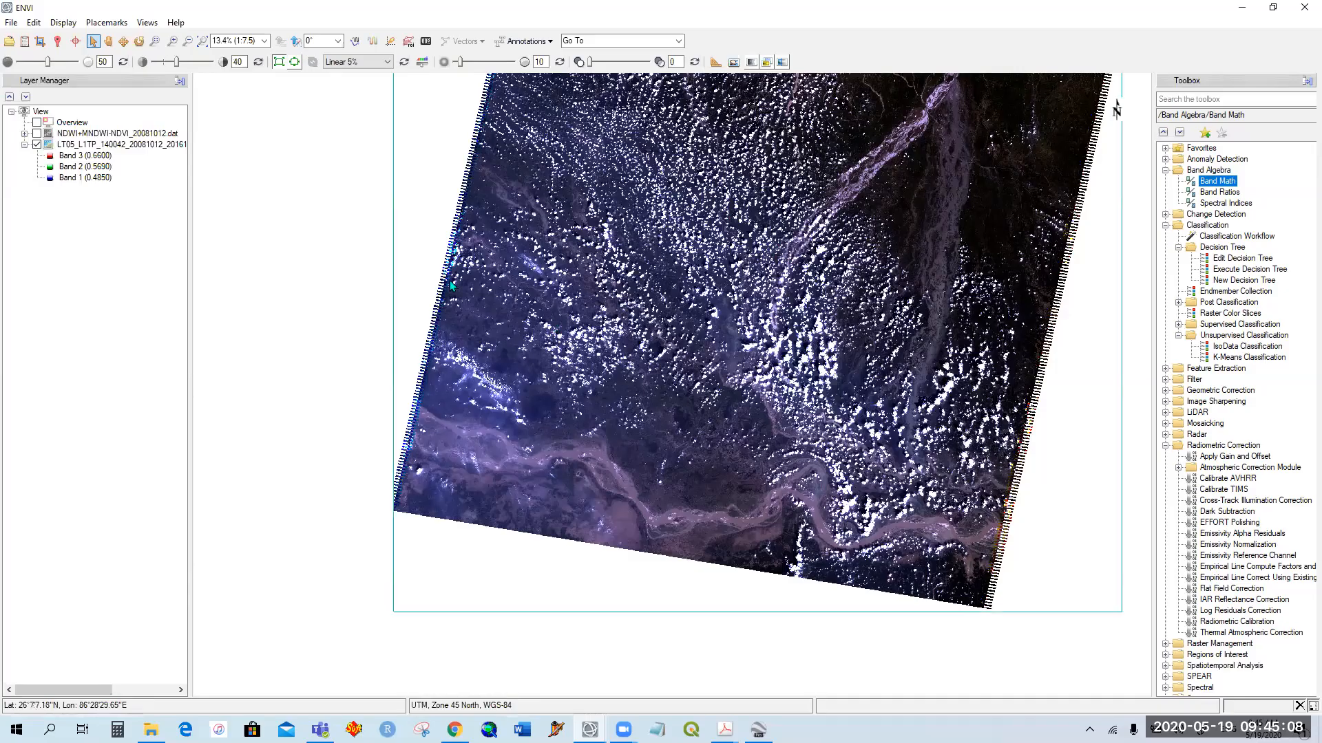
left_click(37, 133)
left_click_drag(928, 183, 789, 312)
scroll(789, 311, "down", 2)
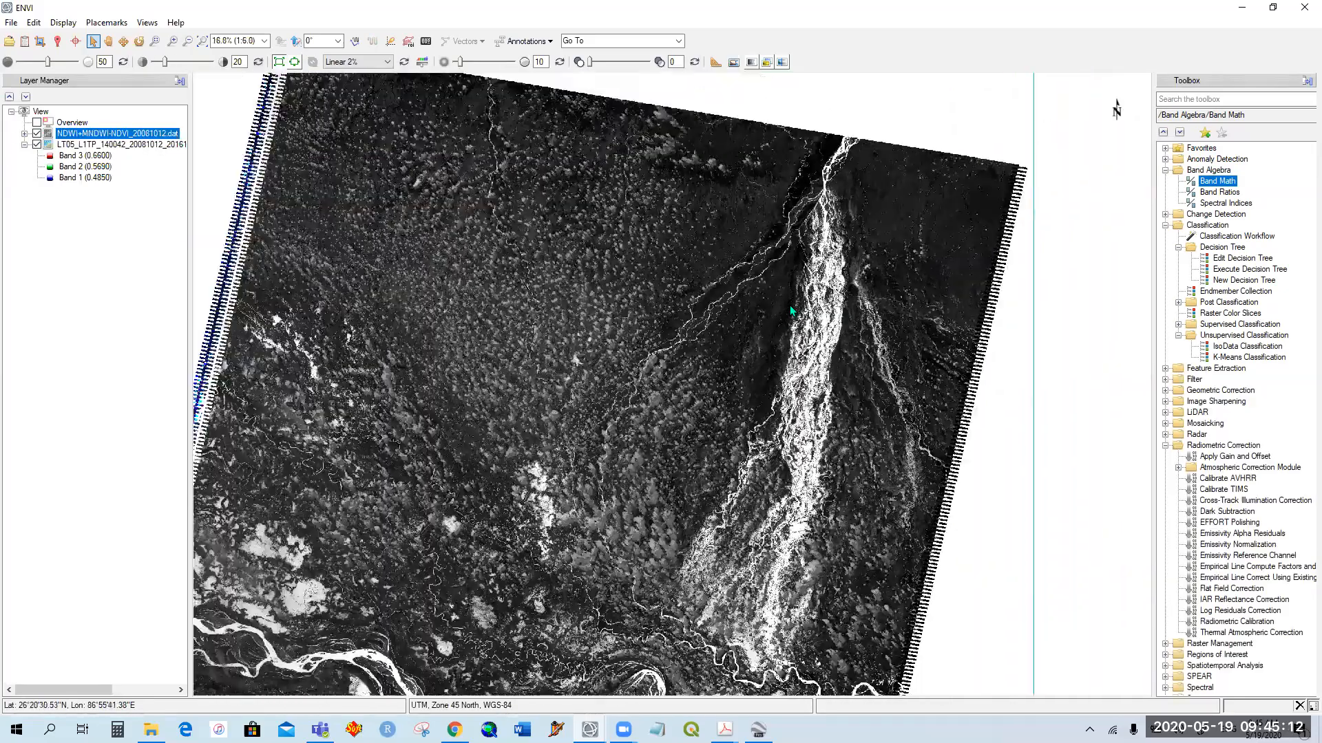
scroll(741, 261, "up", 2)
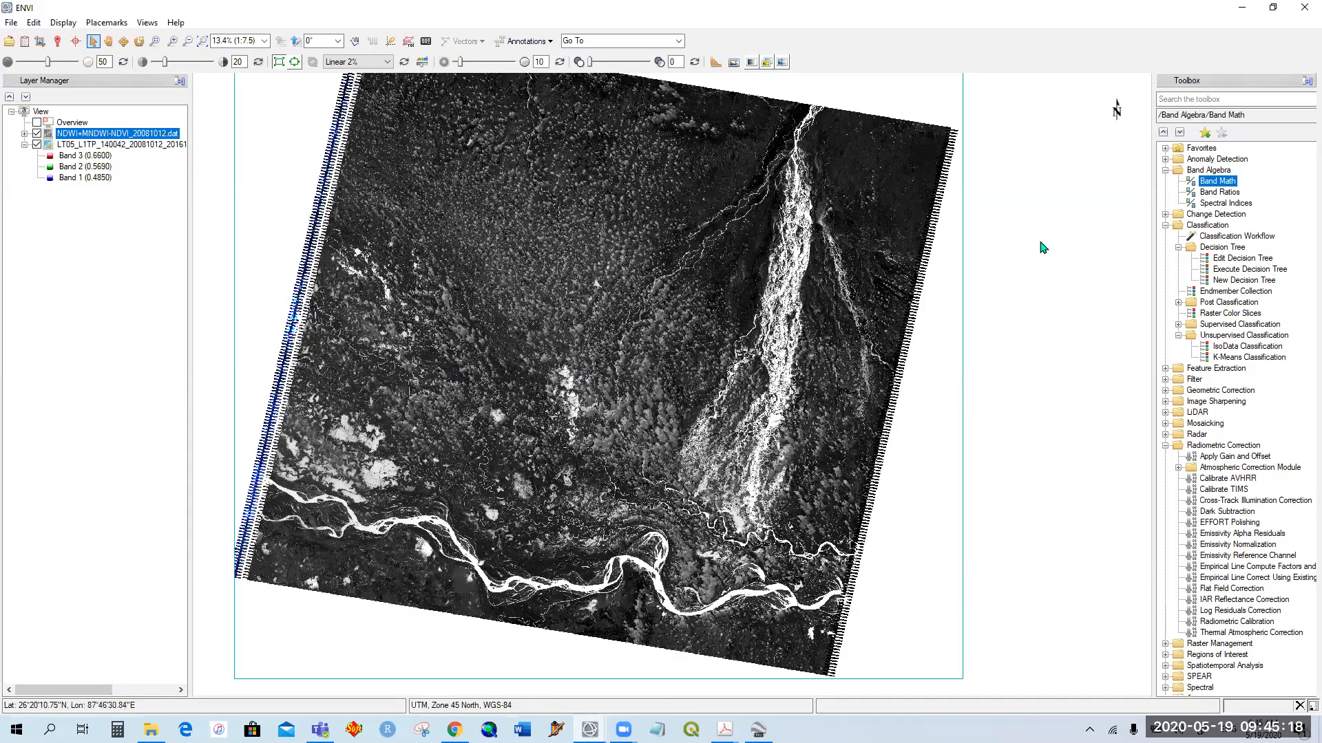
Step: Create a new decision tree and give Node 1 the expression B1 gt 1
double_click(1240, 281)
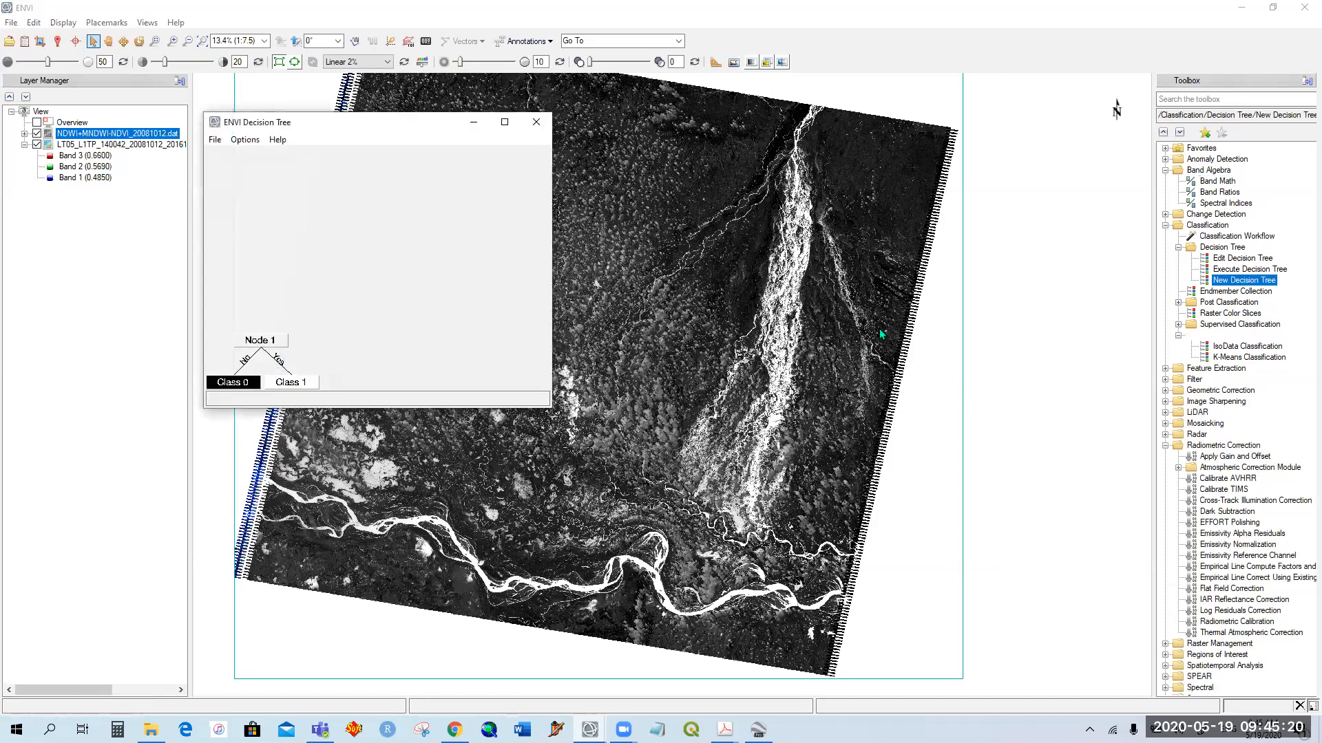
left_click_drag(409, 131, 836, 126)
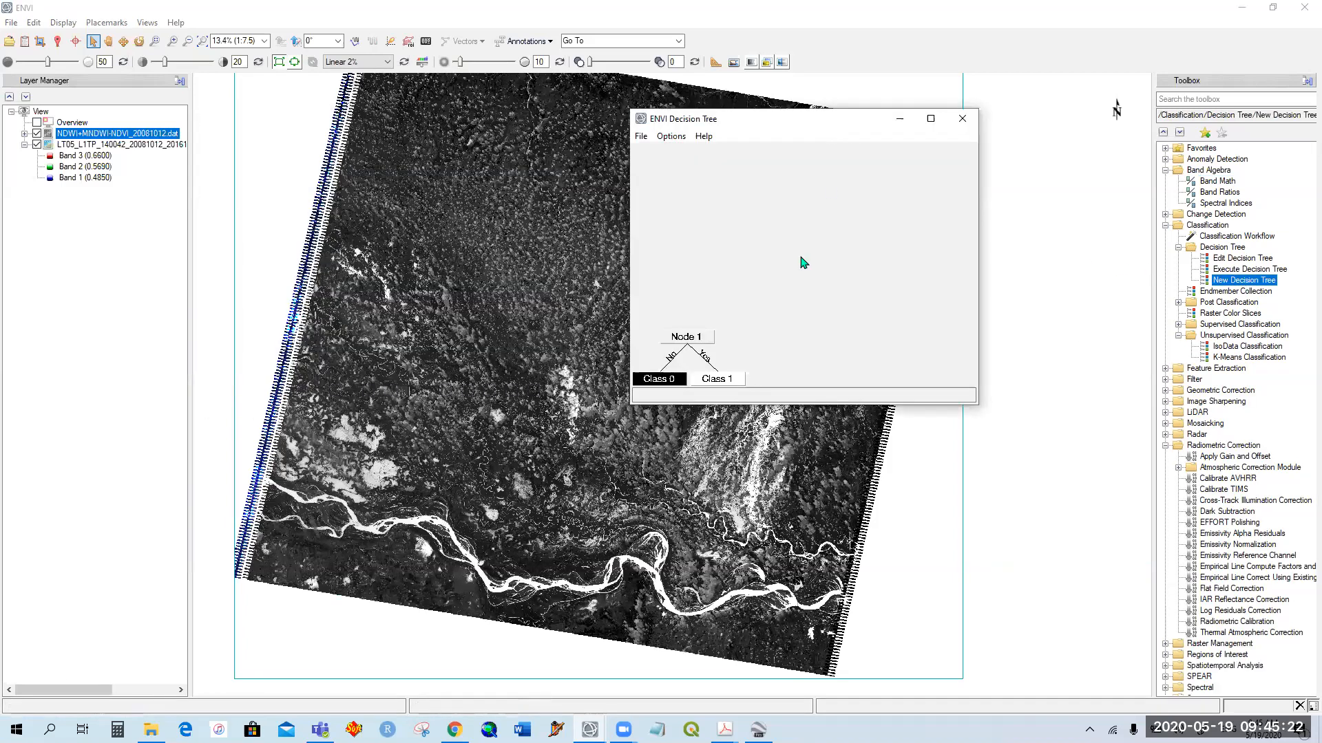
left_click(700, 337)
left_click(505, 327)
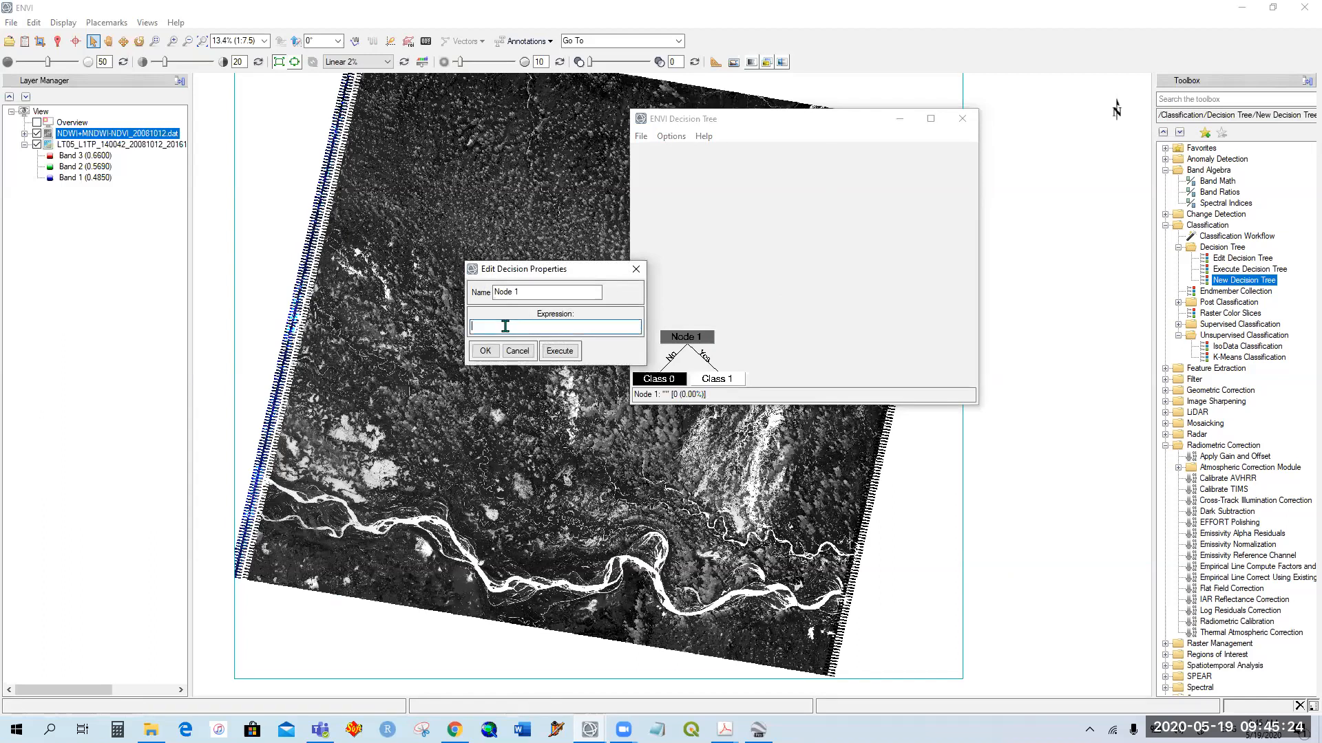
type("B1 gt 1")
left_click(485, 351)
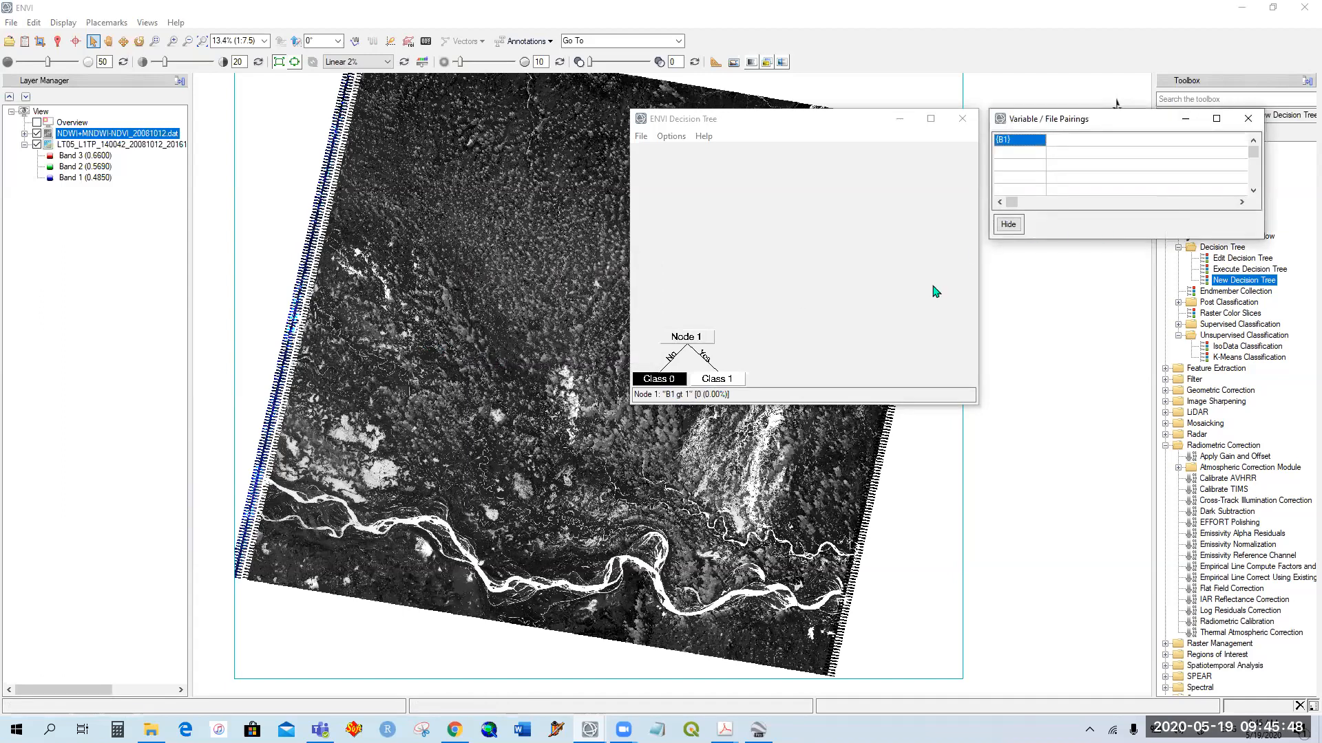
Step: Set the colour of Class 1 to Blue with class value 1, and accept Class 0 as black with value 0
left_click(722, 381)
left_click(596, 346)
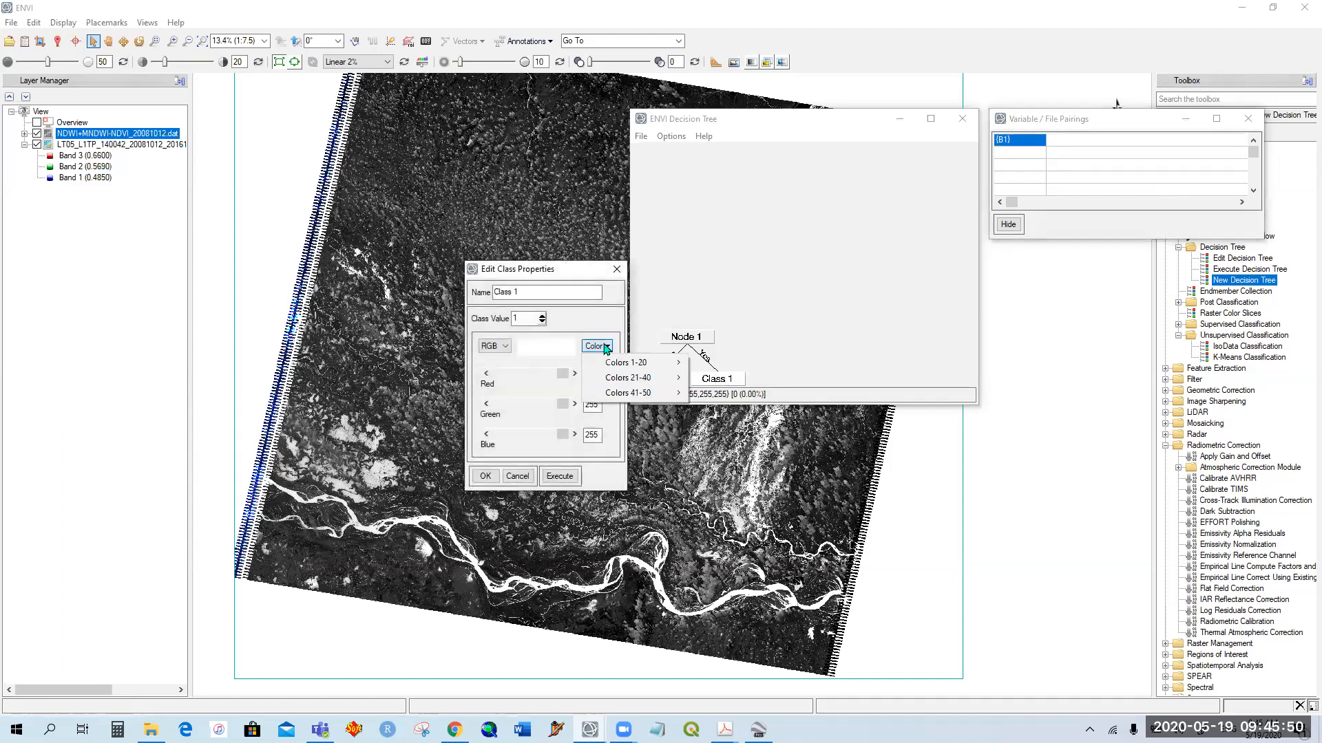
mouse_move(654, 365)
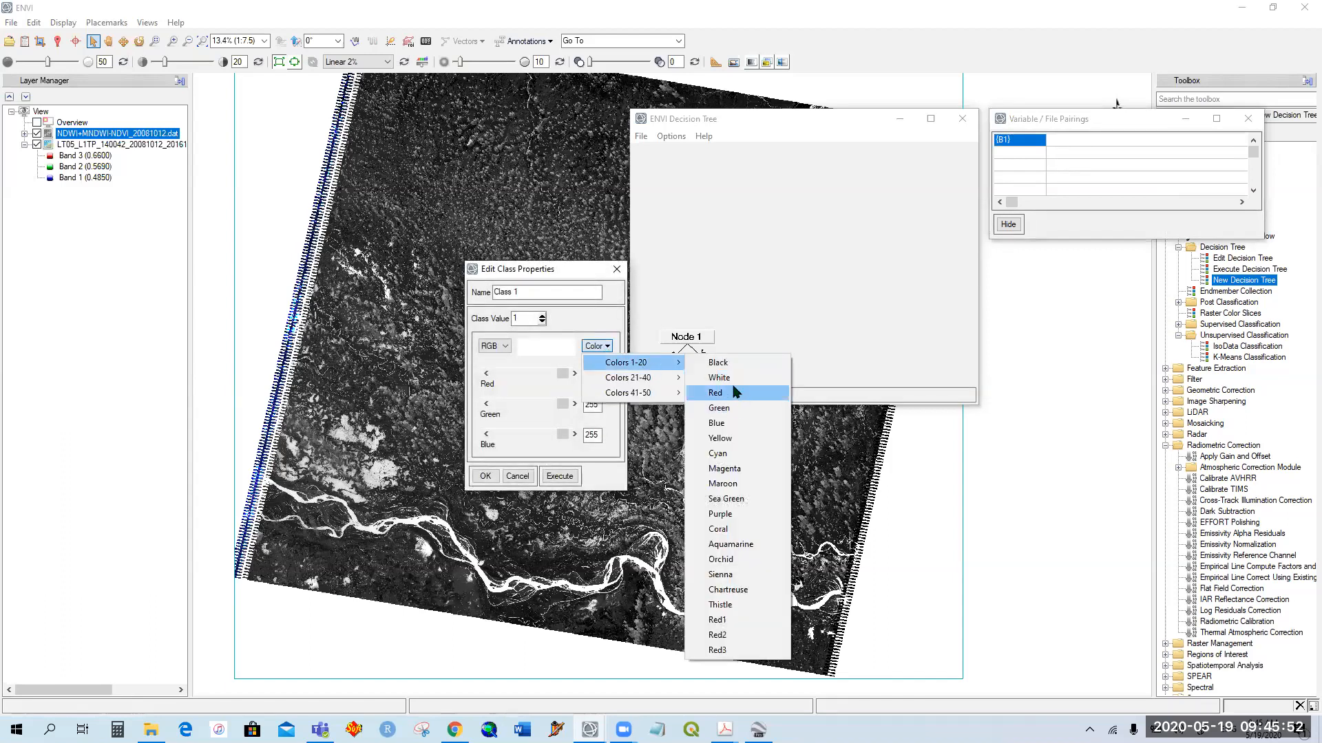
left_click(740, 418)
left_click(523, 318)
left_click(485, 476)
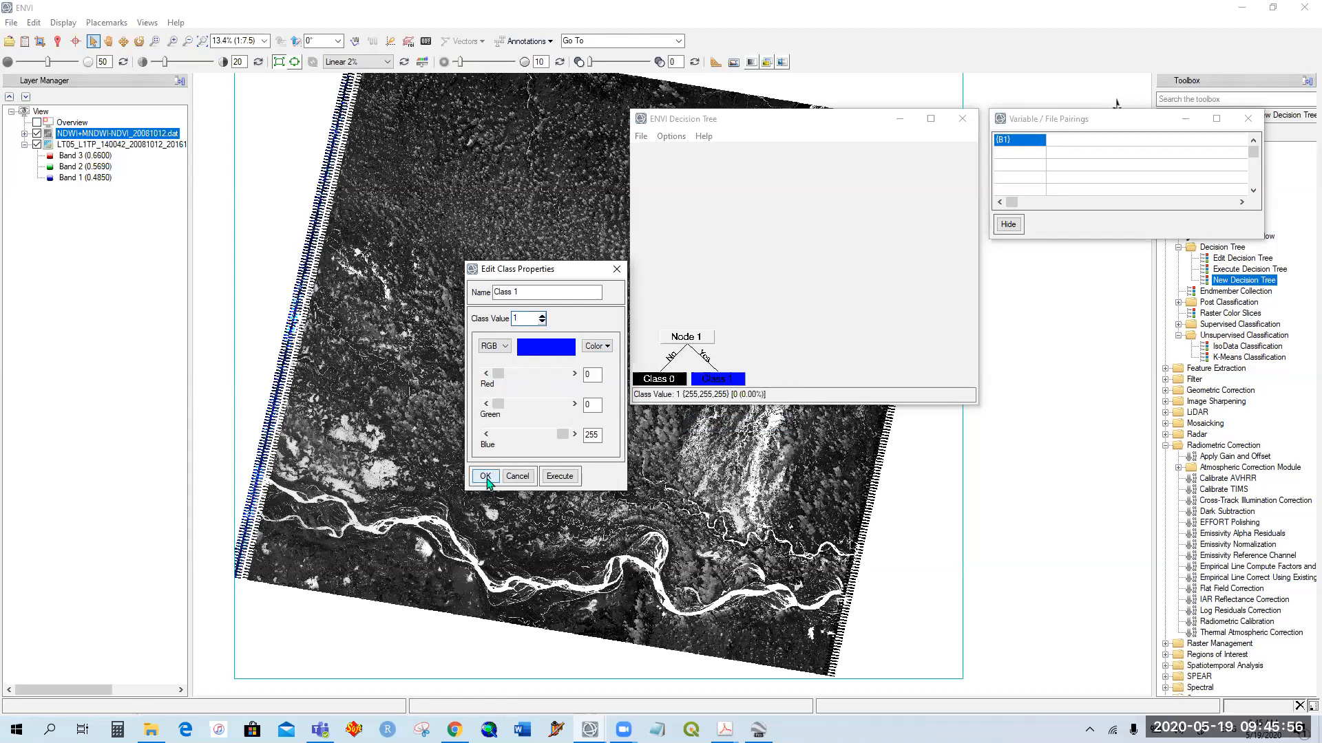
left_click(662, 381)
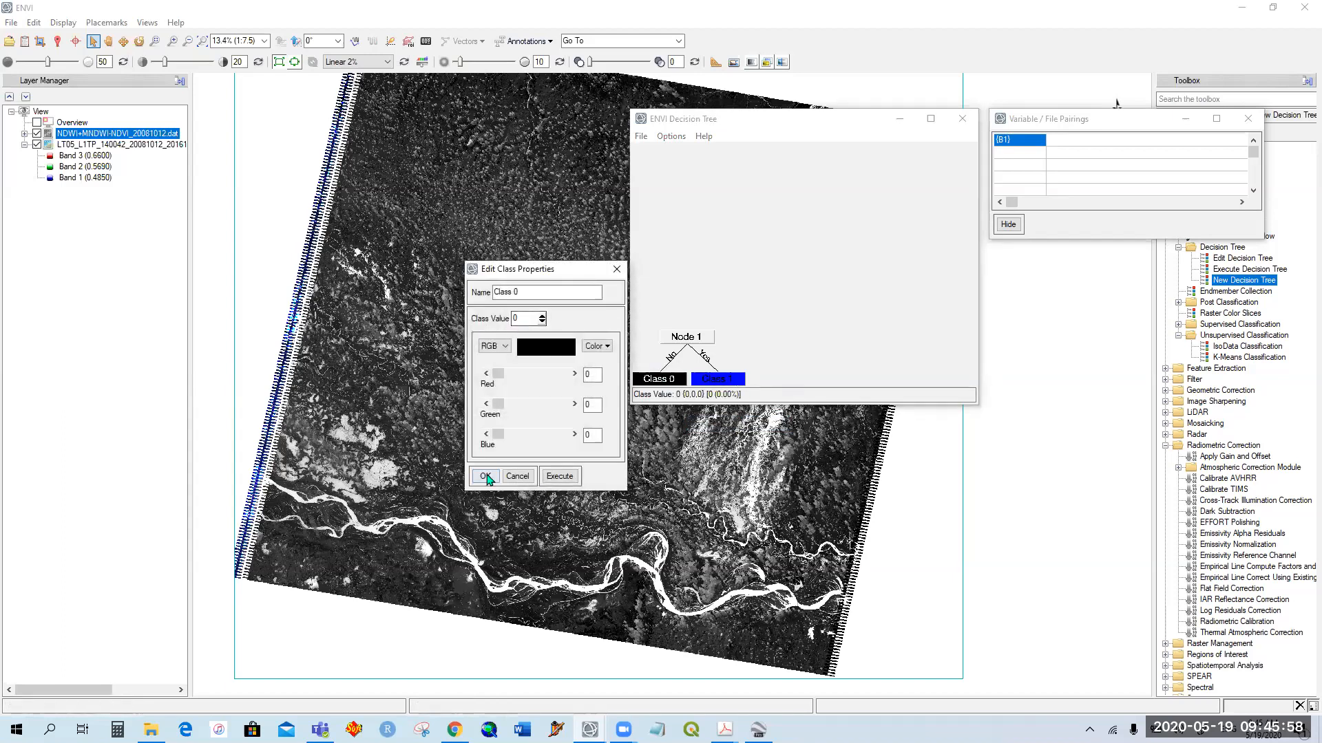
left_click(485, 475)
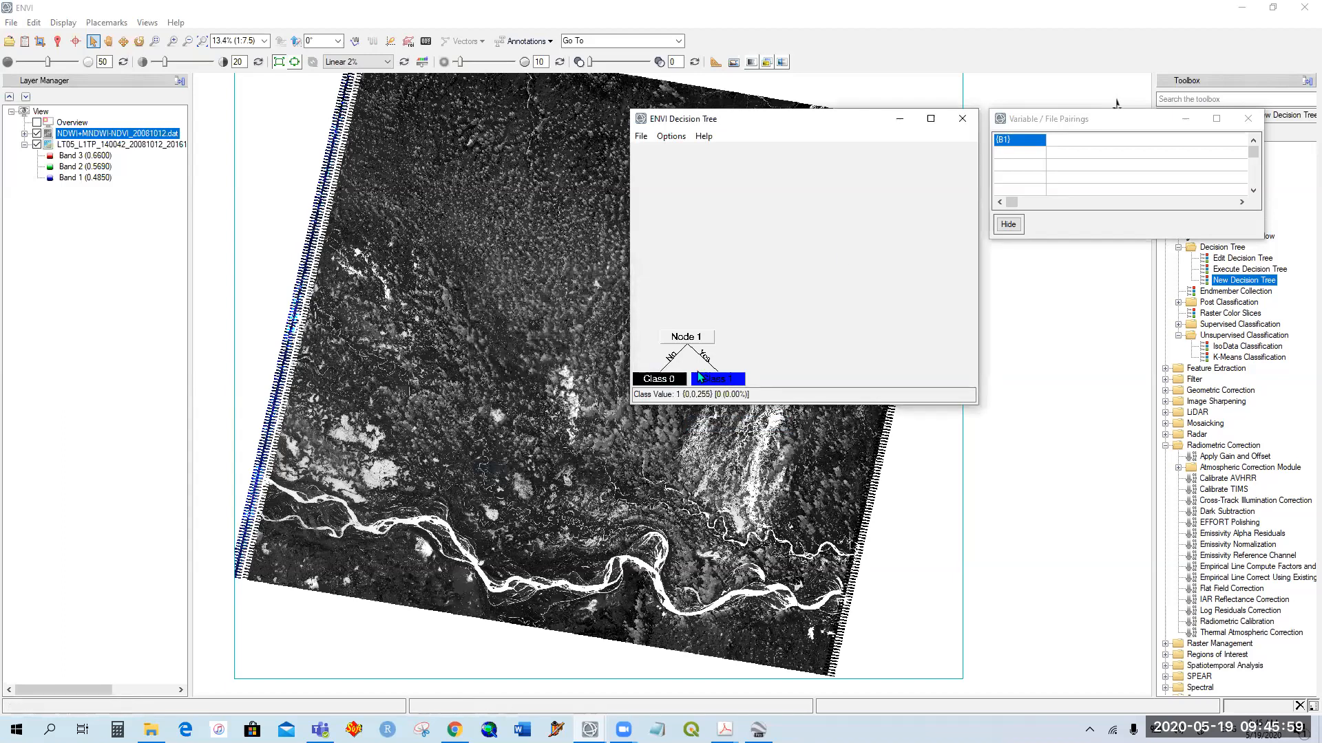
Step: Pair variable {B1} with the Band Math band of NDWI+MNDWI-NDVI_20081012.dat
left_click(1034, 142)
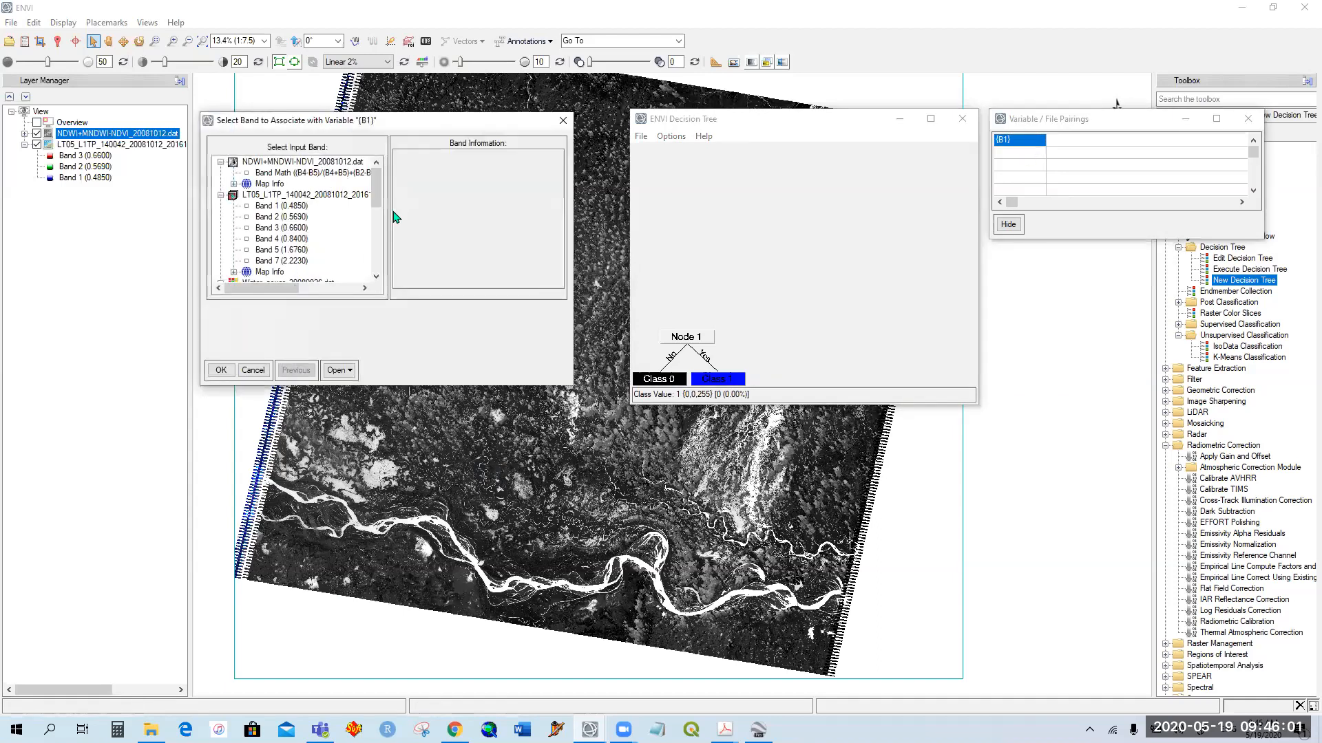
left_click(342, 175)
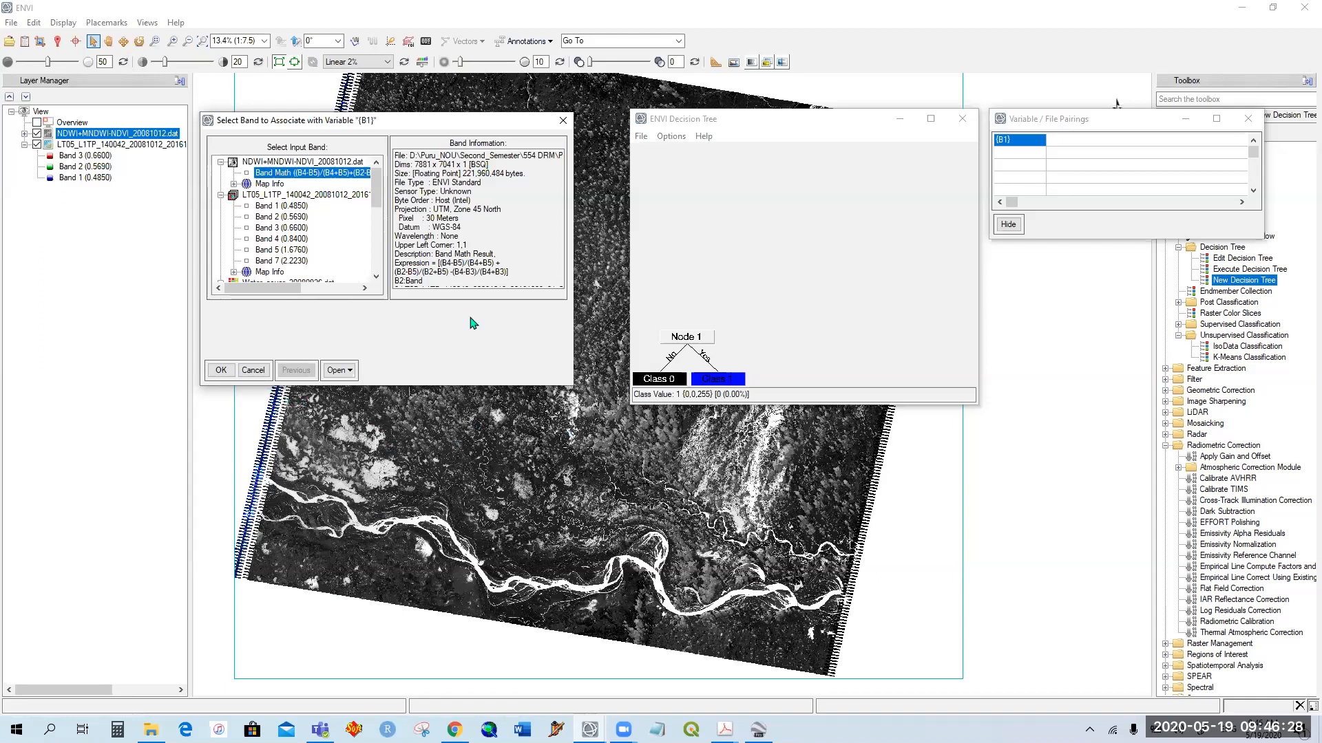
left_click(221, 372)
Step: Execute the decision tree on the full scene, saving the result in the Result folder as a Water_cover .dat file dated for the 20081012 scene
left_click(671, 136)
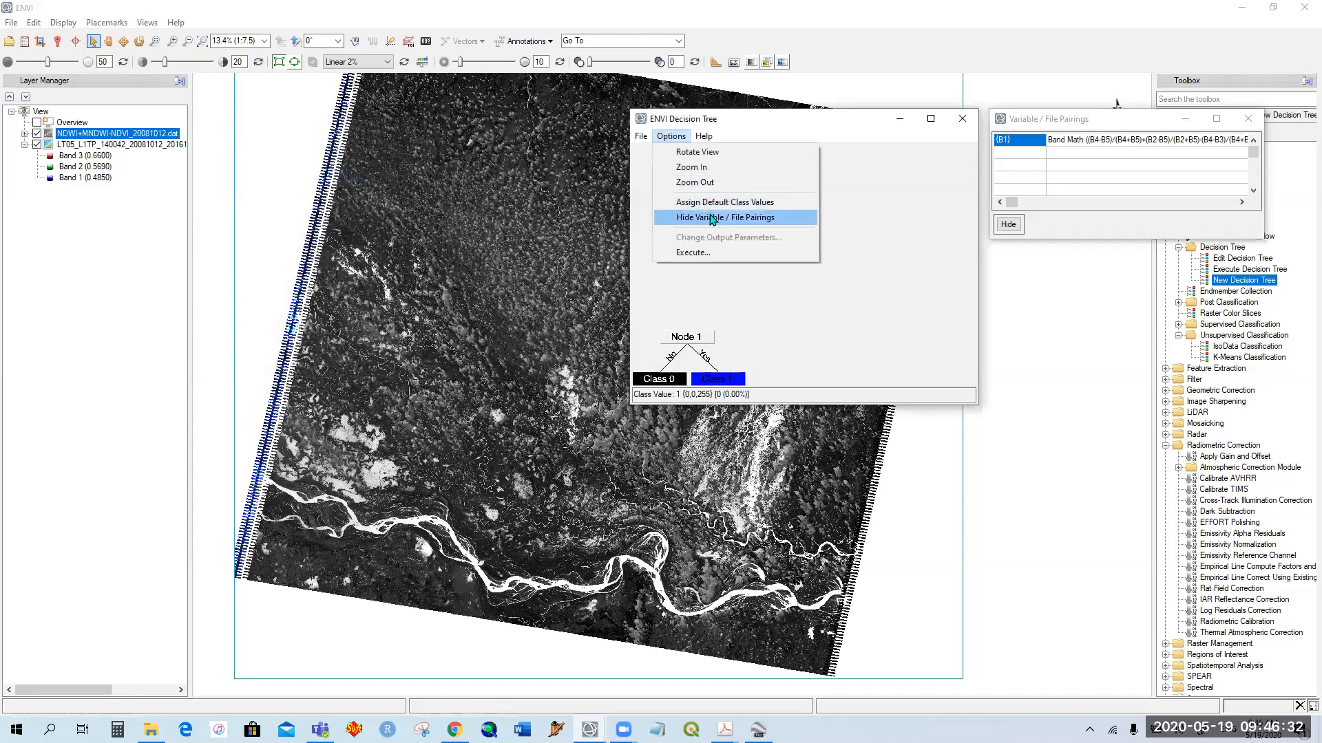
left_click(708, 253)
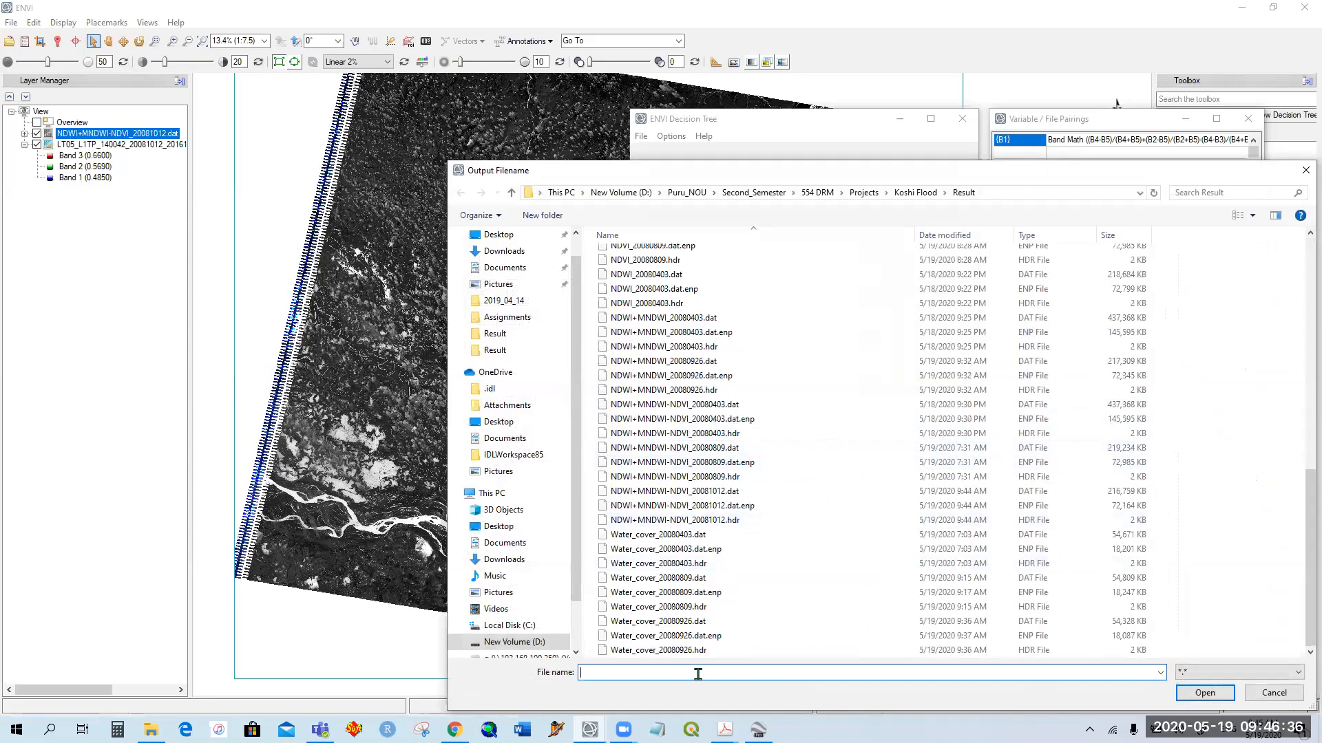
left_click(657, 534)
double_click(663, 678)
left_click(662, 674)
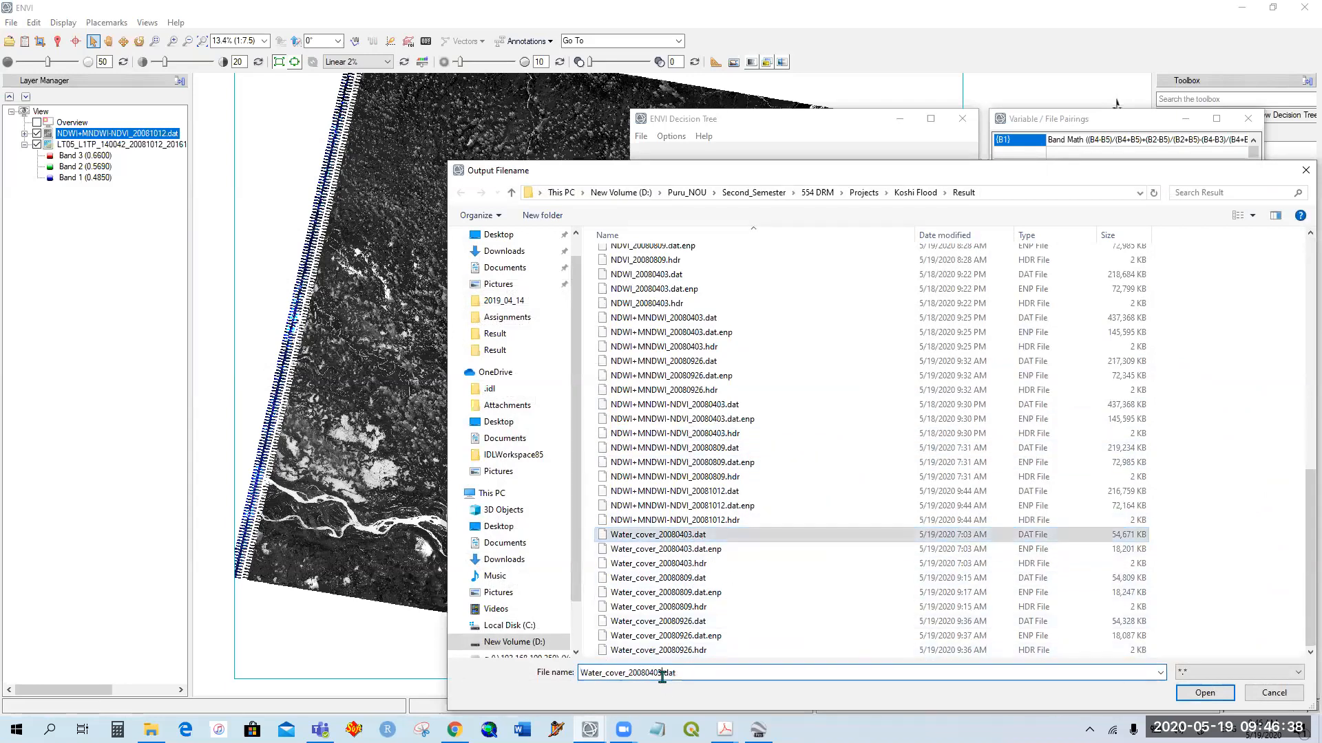
key("BackSpace")
key("BackSpace")
key("BackSpace")
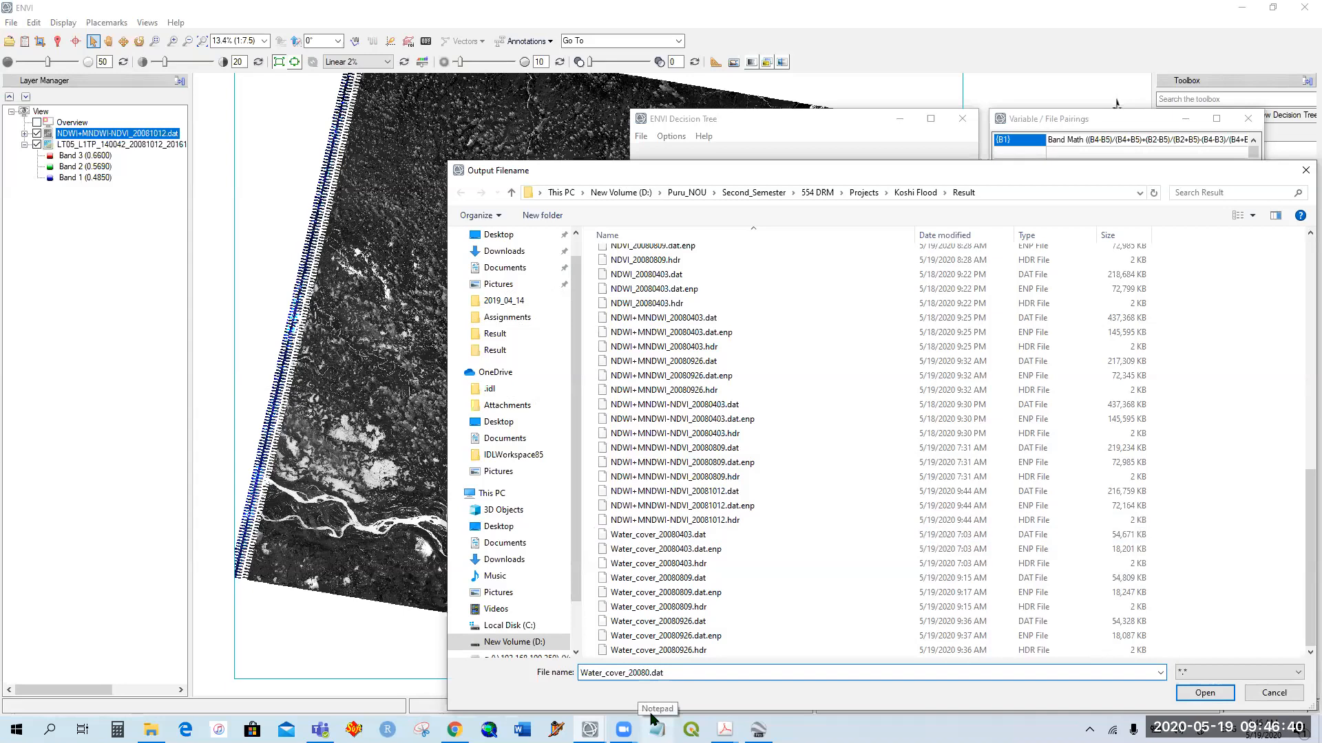
key("BackSpace")
key("BackSpace")
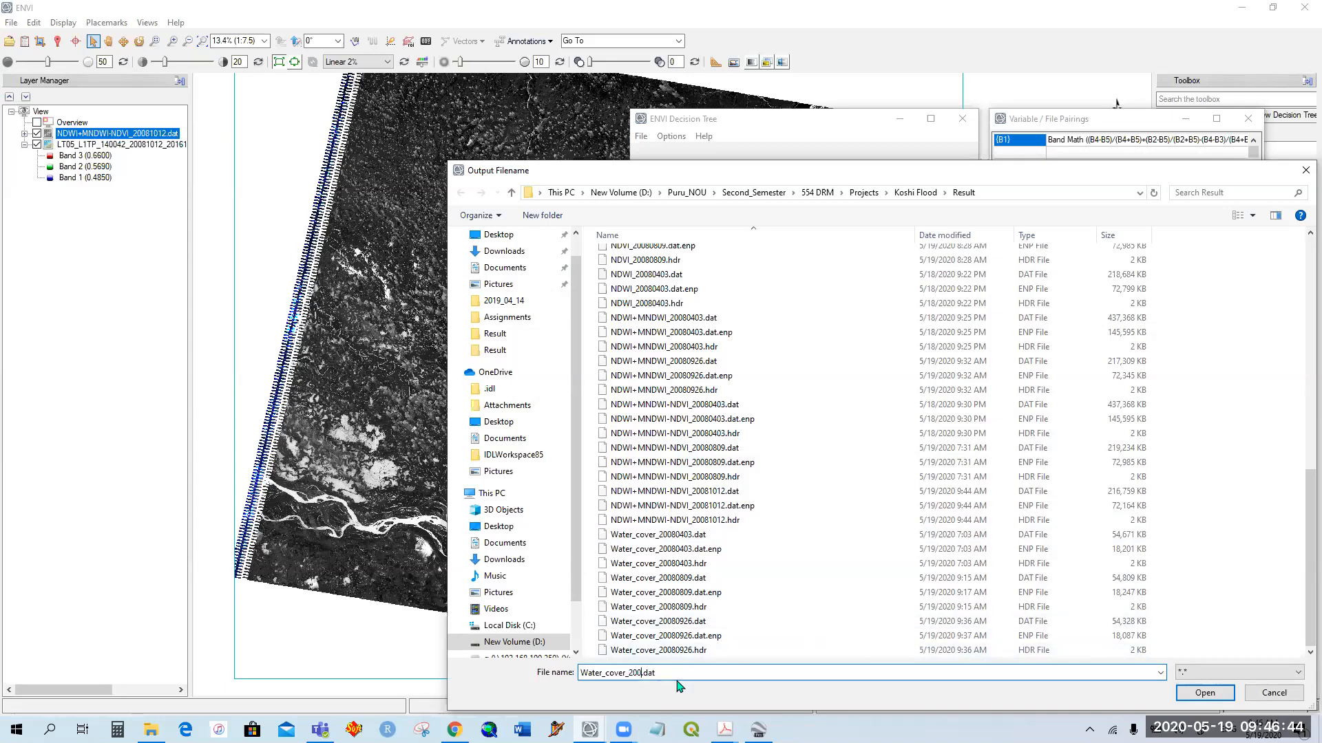
type("81012")
left_click(1204, 692)
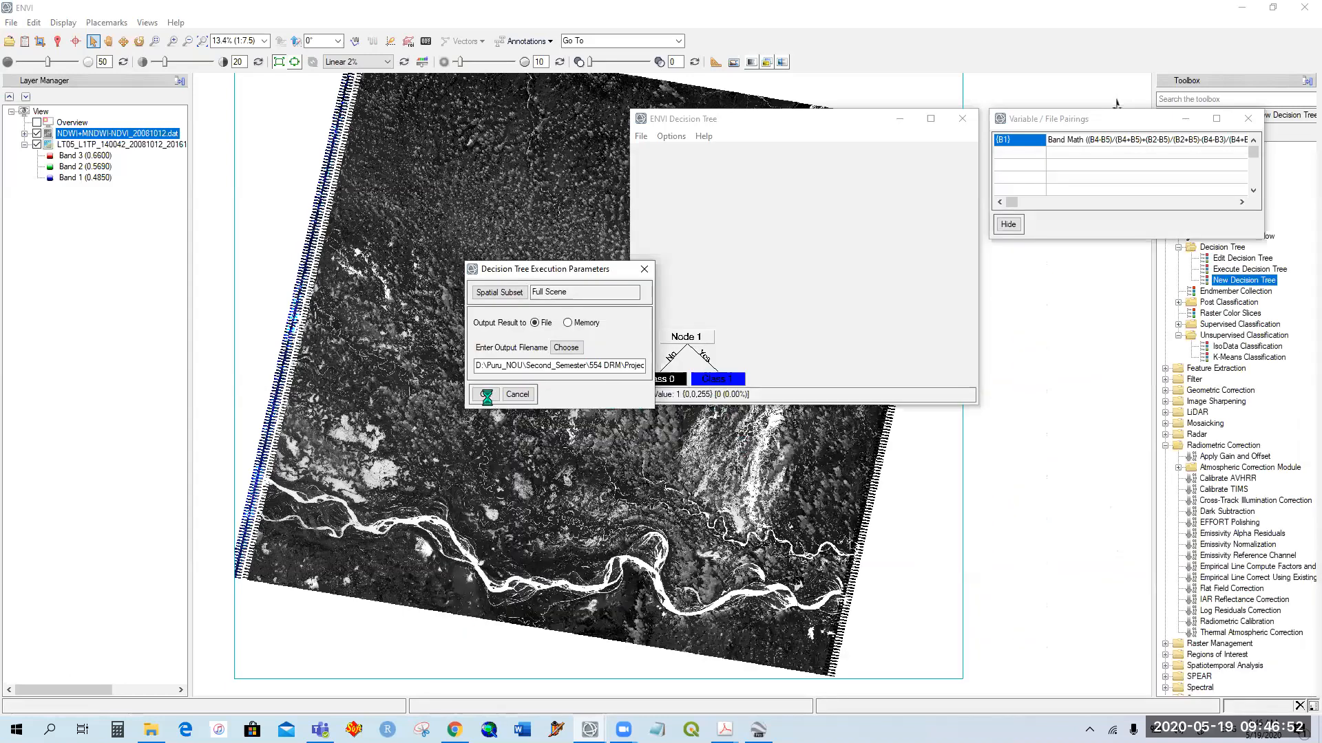
left_click(486, 394)
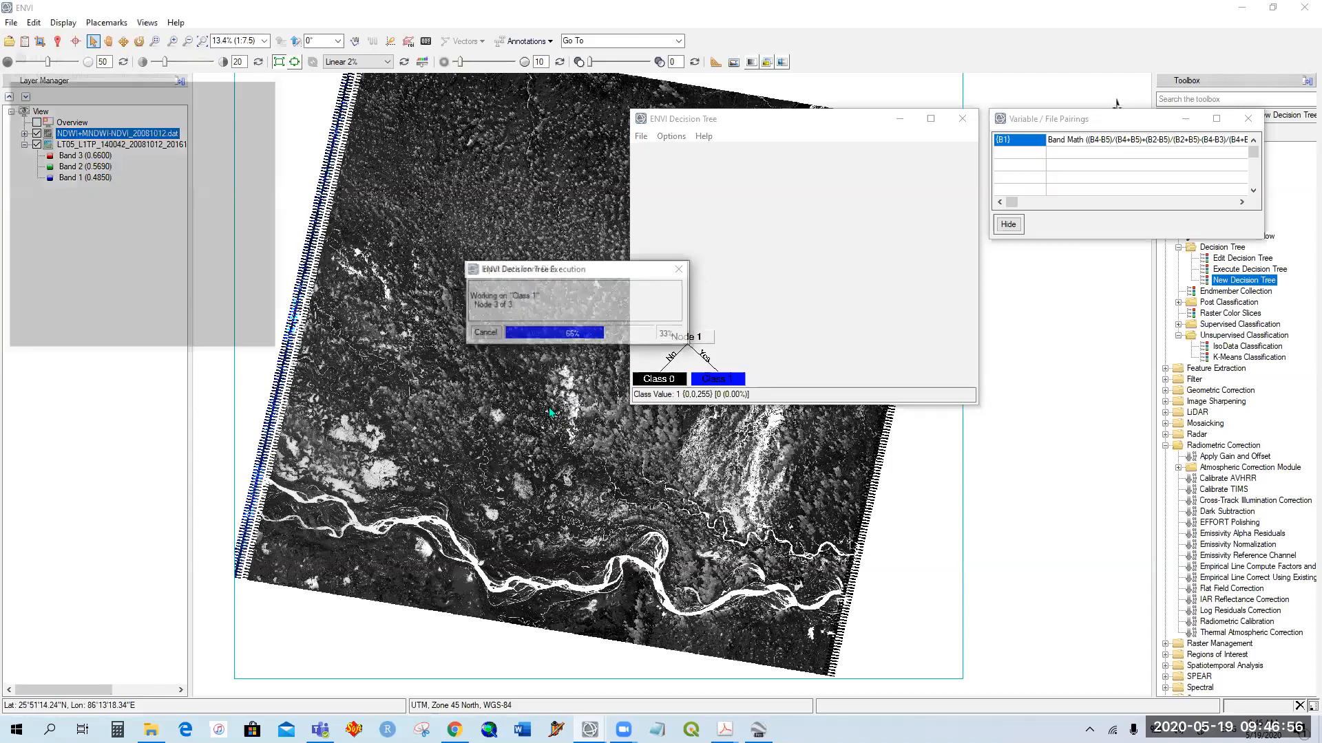
Step: Examine the classified water in the Water_cover_20081012.dat display at several locations across the scene, including the braided river in the east
left_click_drag(815, 121, 1005, 159)
left_click_drag(149, 448, 53, 490)
left_click(42, 452)
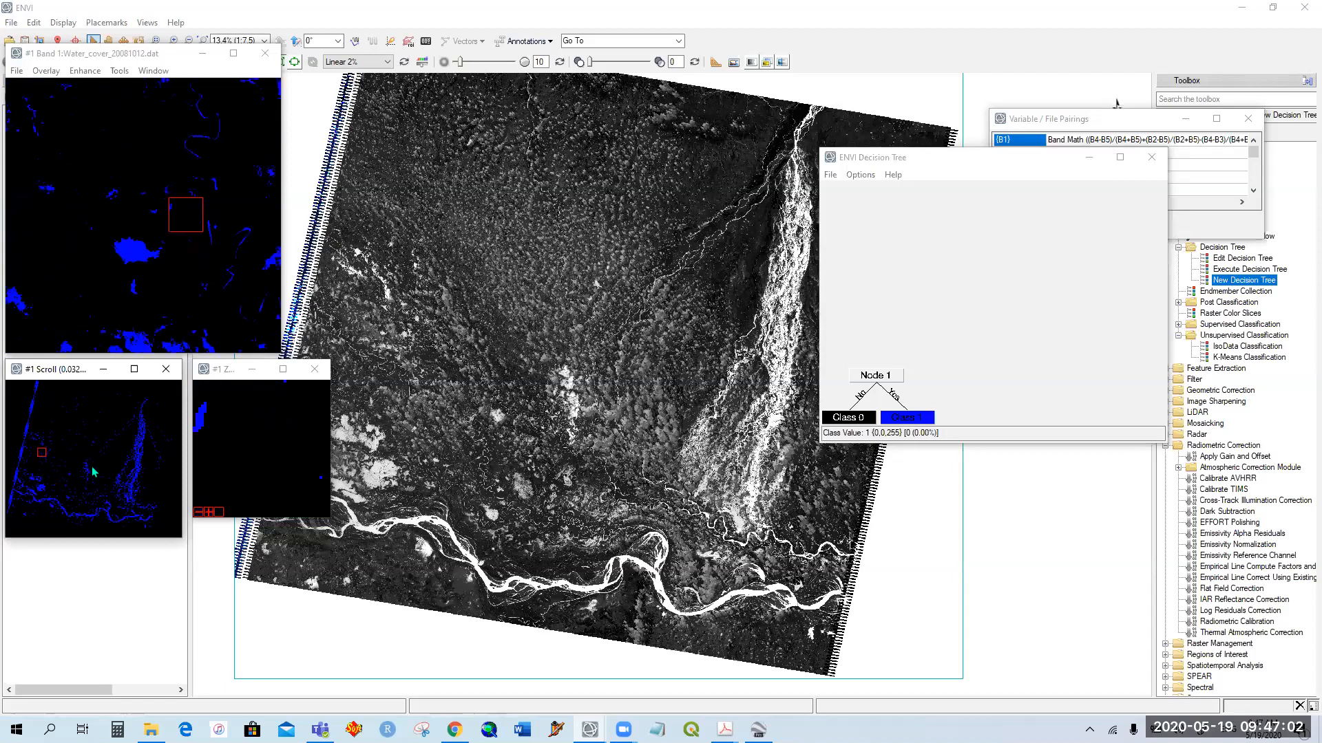
left_click(84, 477)
left_click(84, 468)
left_click(37, 487)
left_click(71, 475)
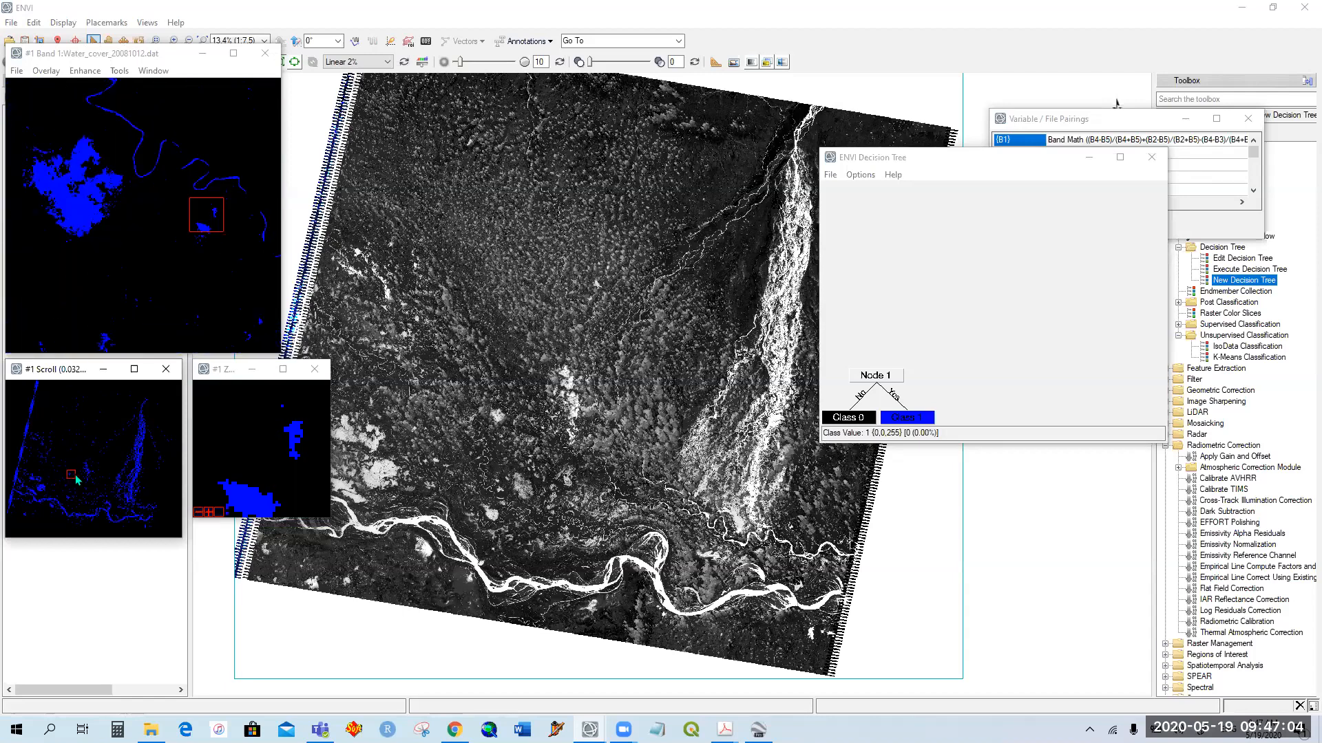
left_click(97, 493)
left_click(143, 453)
left_click(135, 436)
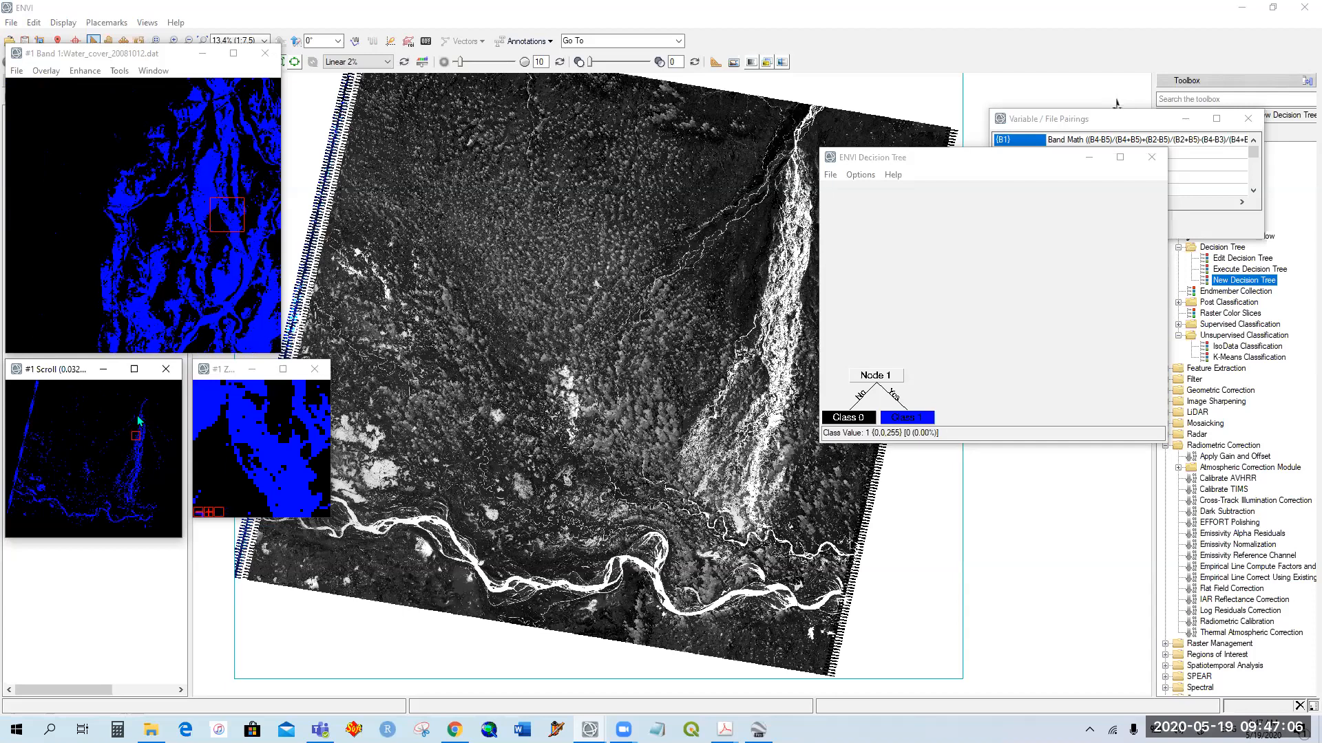
left_click(138, 416)
Step: Close the zoom, scroll and image display windows of the water cover result
left_click(315, 368)
left_click(165, 369)
left_click(265, 53)
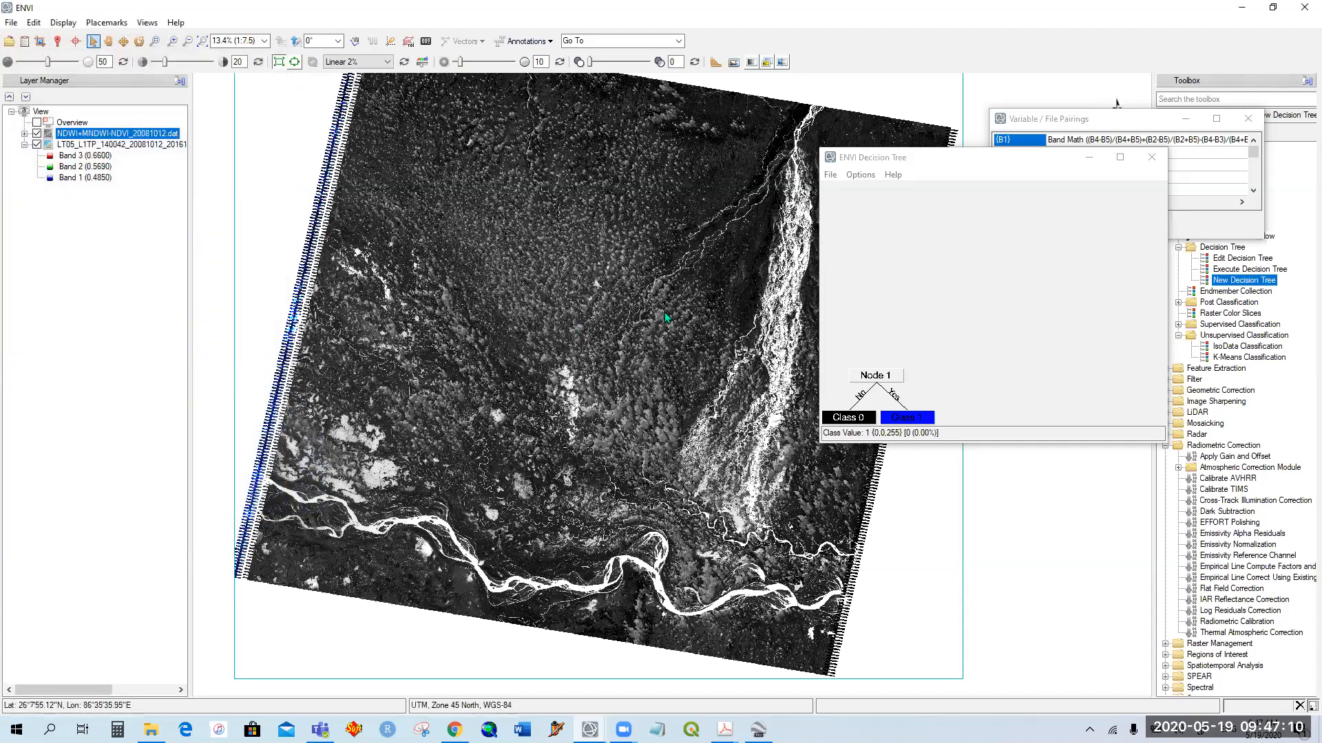
Step: Open Water_cover_20081012.dat from the Result folder as a layer in the main view
left_click_drag(985, 164, 1107, 182)
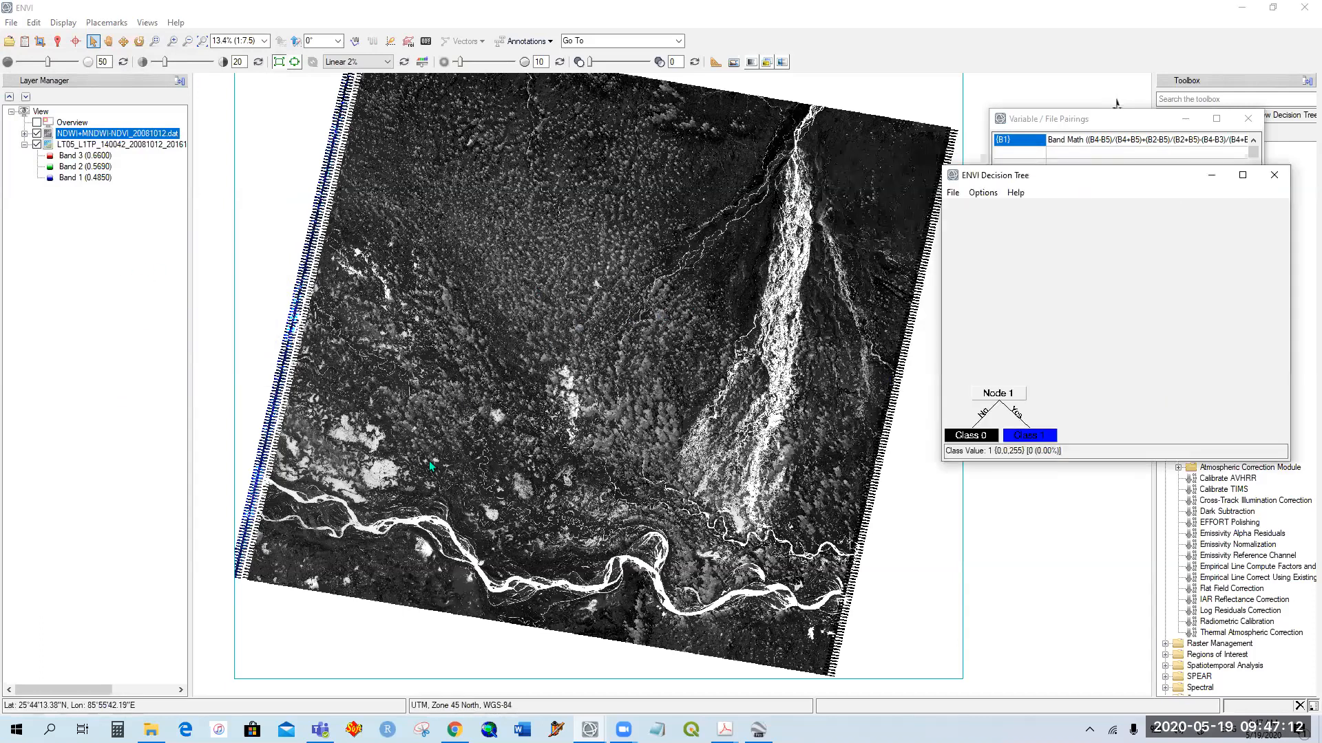
left_click(9, 42)
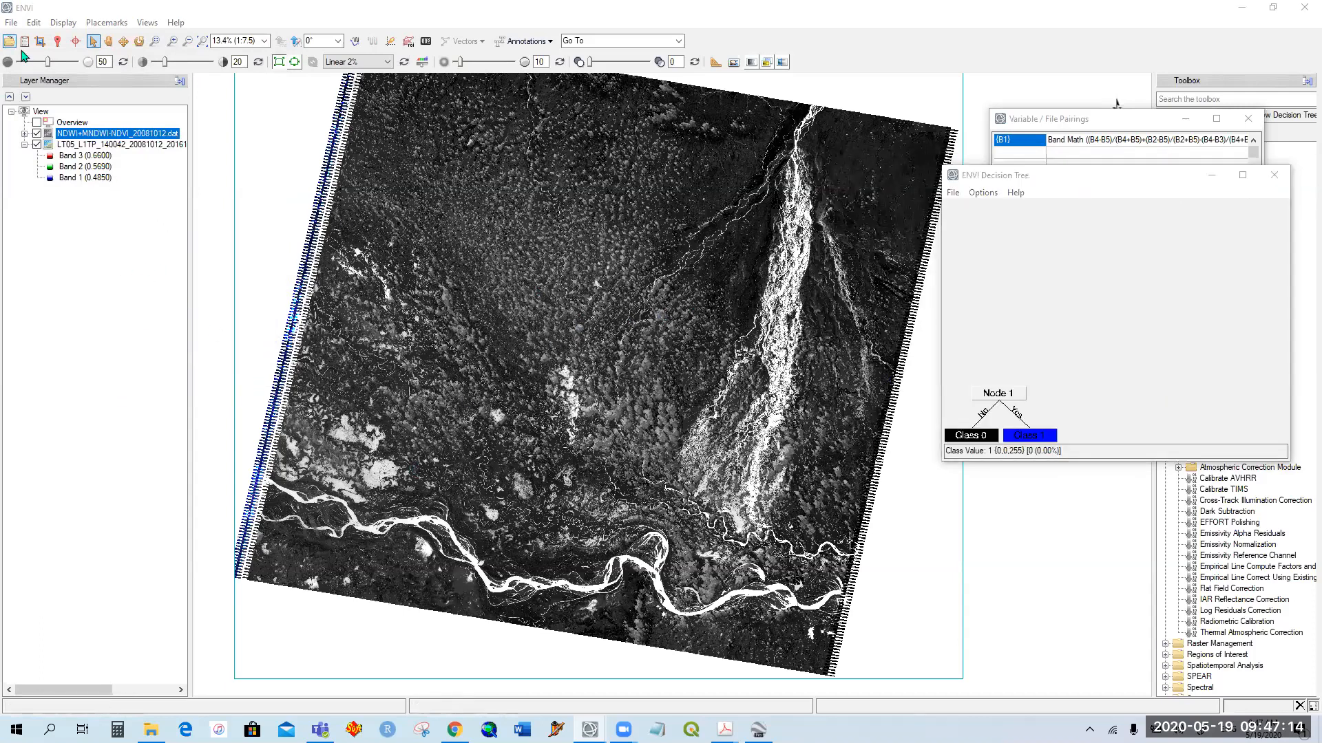
scroll(441, 351, "down", 5)
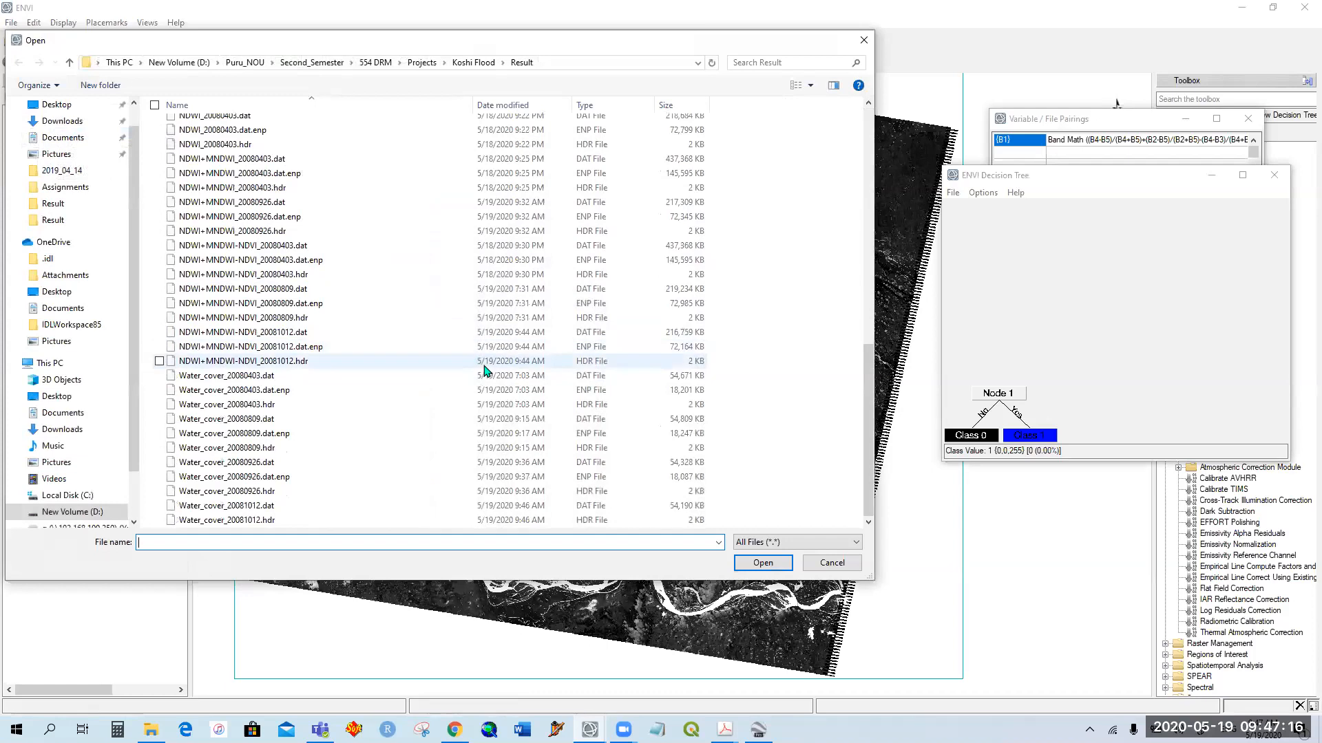
double_click(274, 509)
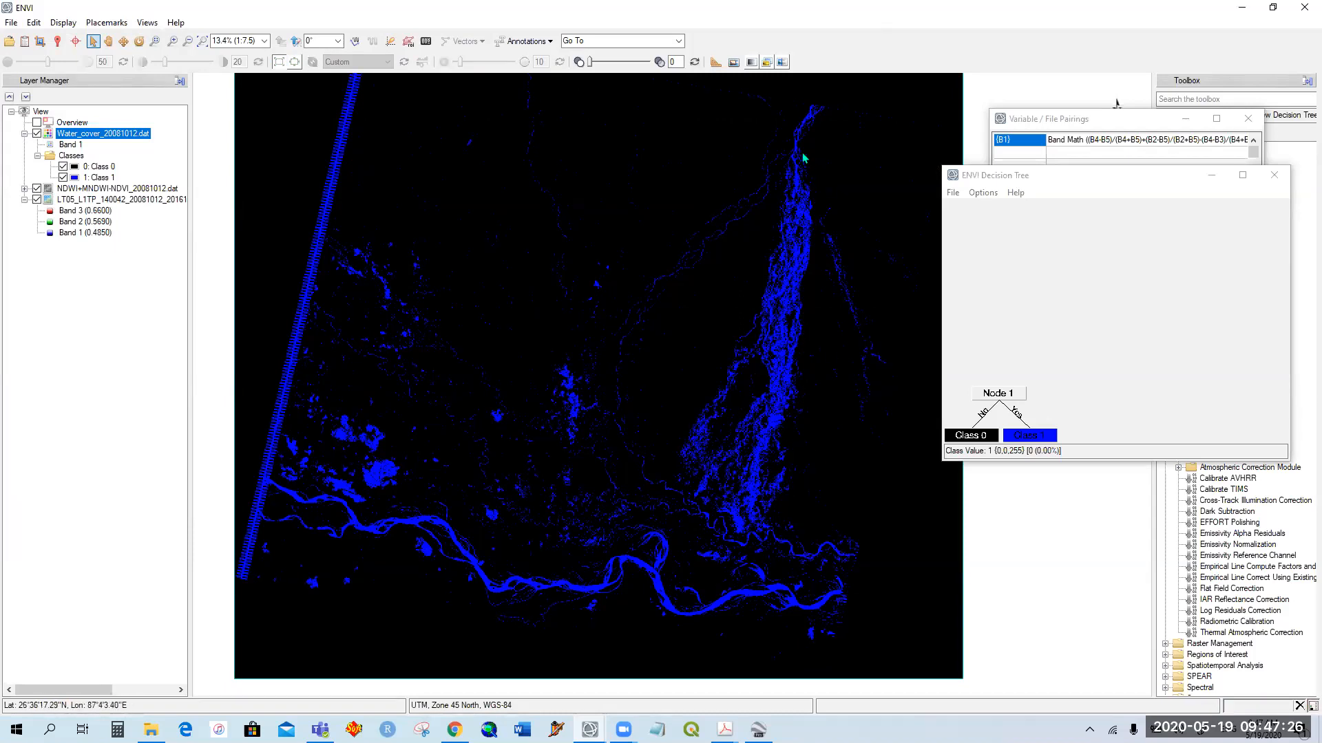
Step: Close the decision tree without saving it
left_click(1089, 184)
left_click_drag(1088, 184, 672, 194)
left_click(749, 187)
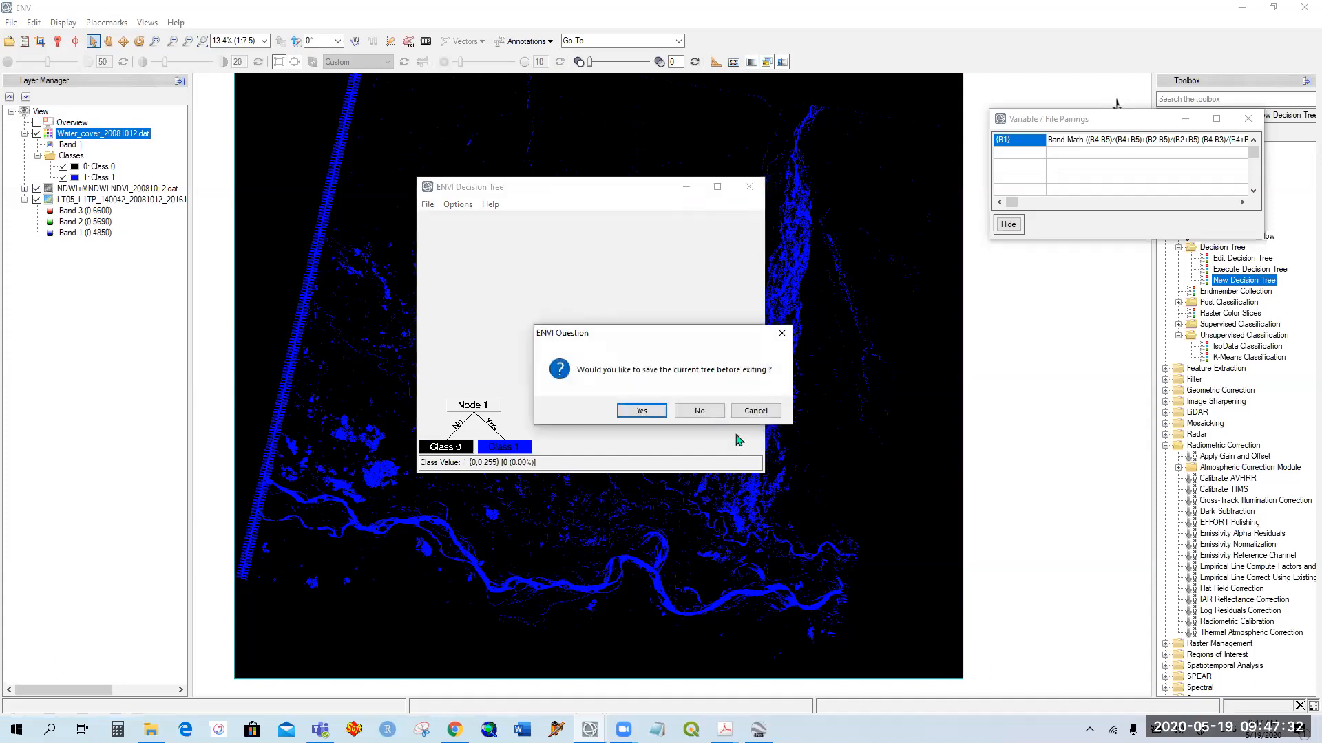
left_click(709, 412)
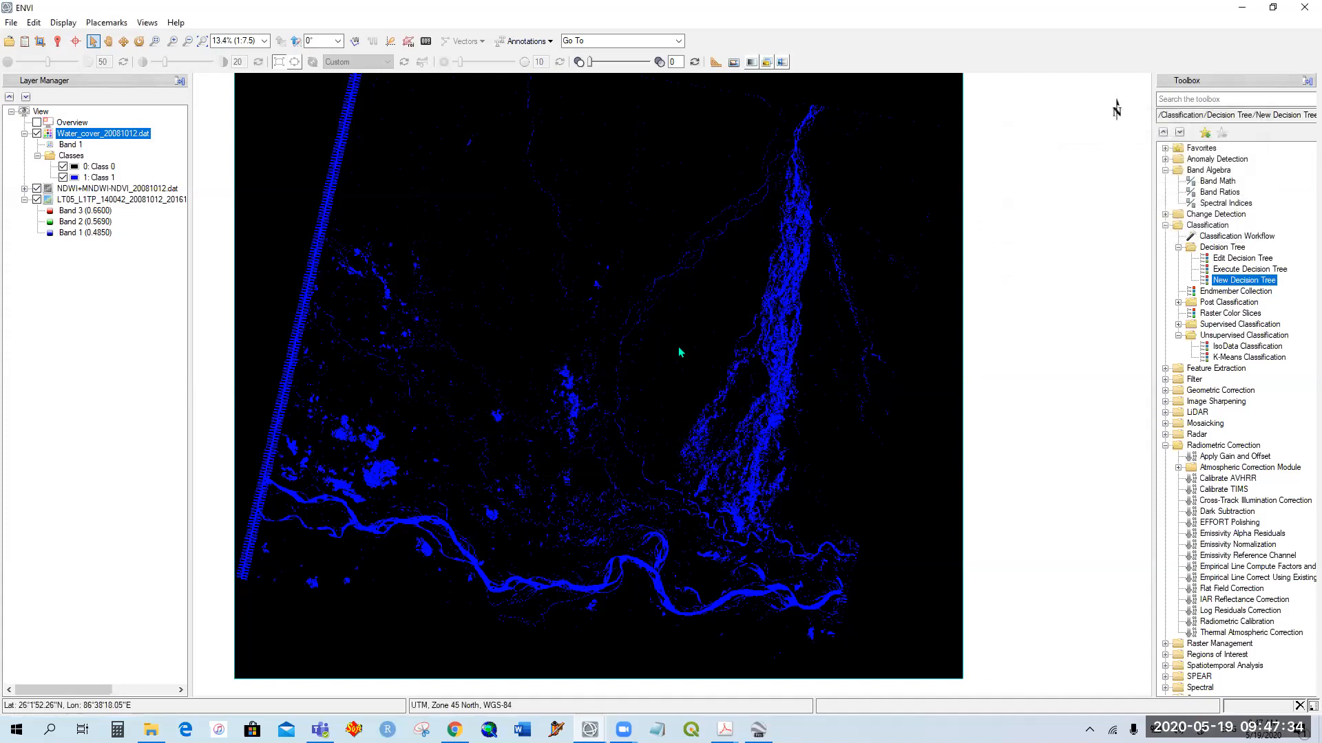
Step: Examine the water cover classification across the scene, from the southern main river and western water bodies to the eastern braided channel
scroll(679, 345, "down", 3)
scroll(714, 429, "up", 2)
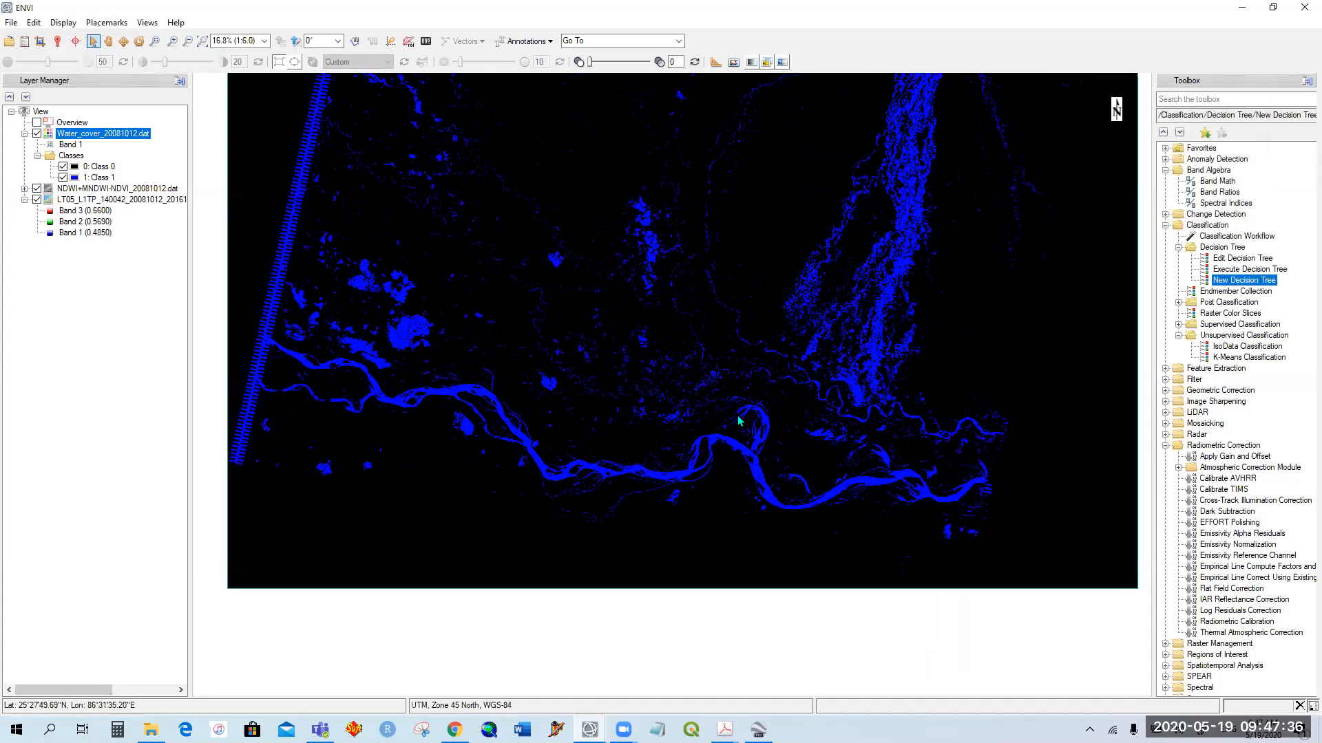
scroll(757, 368, "up", 3)
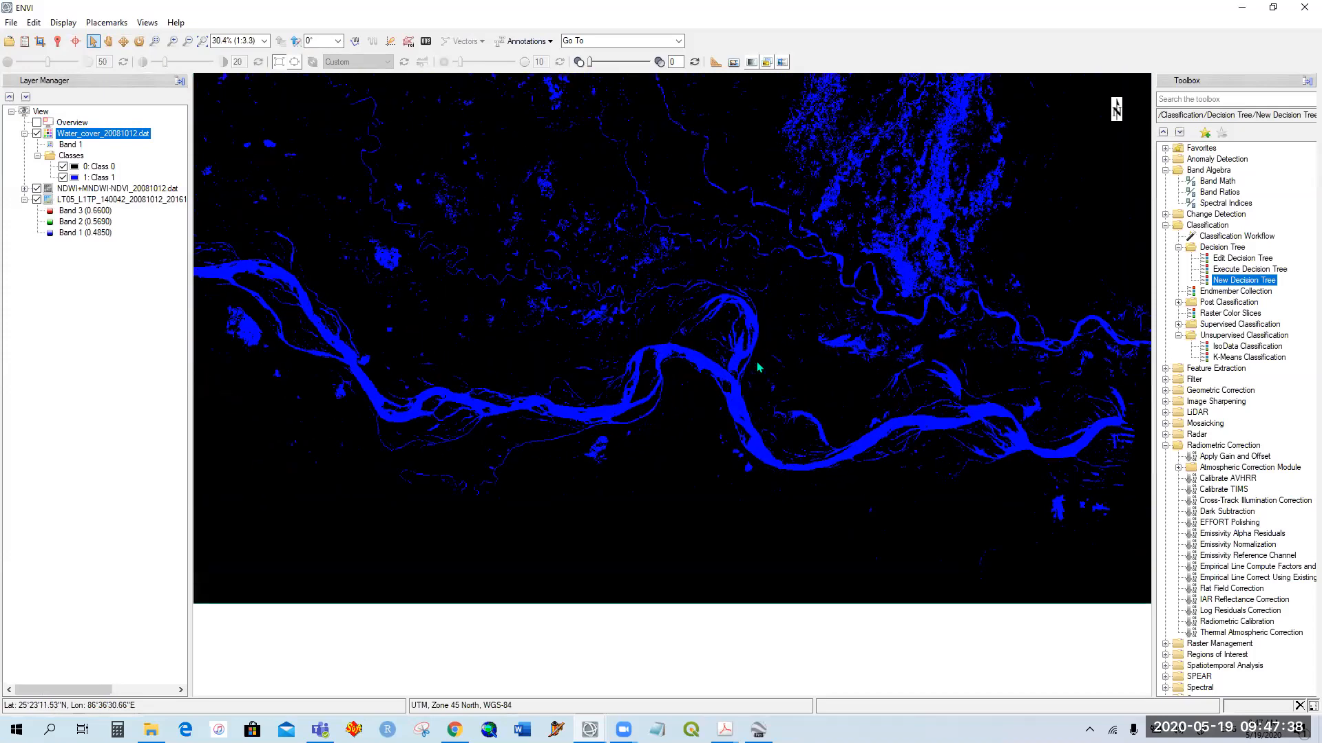
scroll(758, 367, "down", 1)
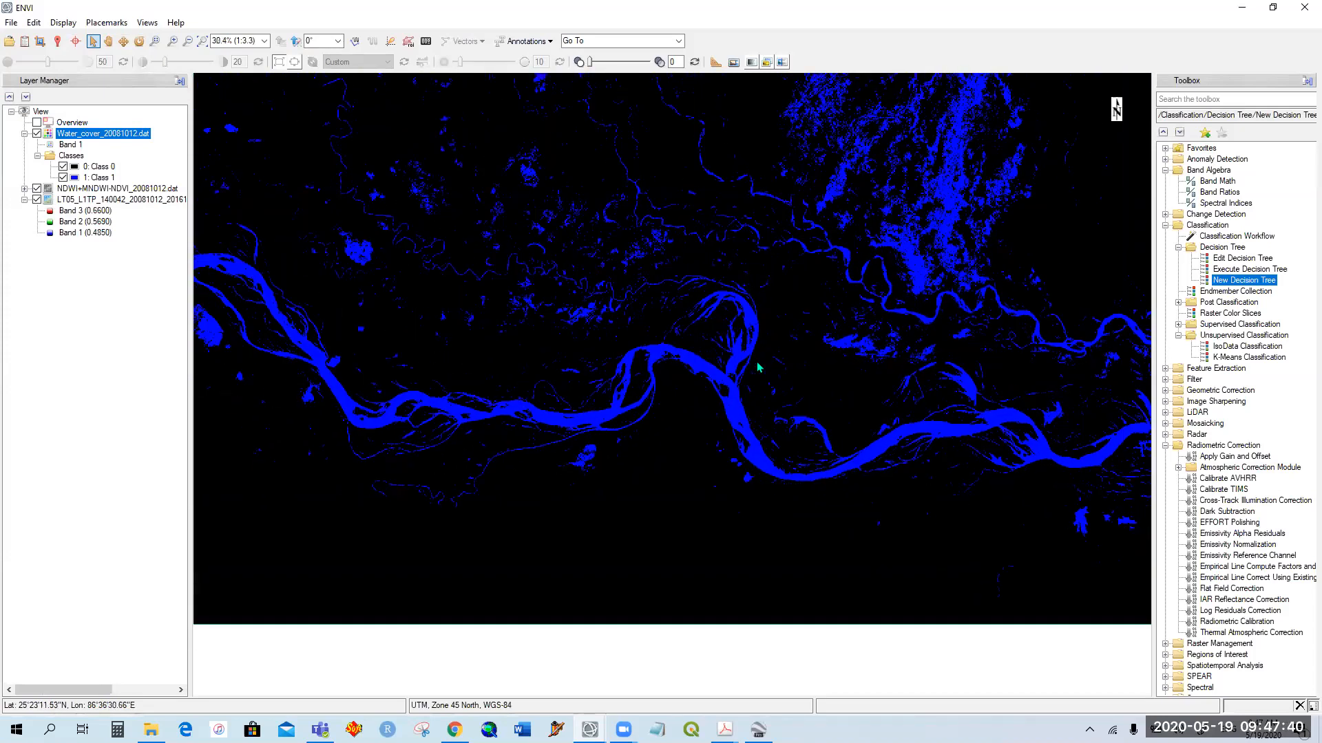
left_click_drag(444, 241, 649, 444)
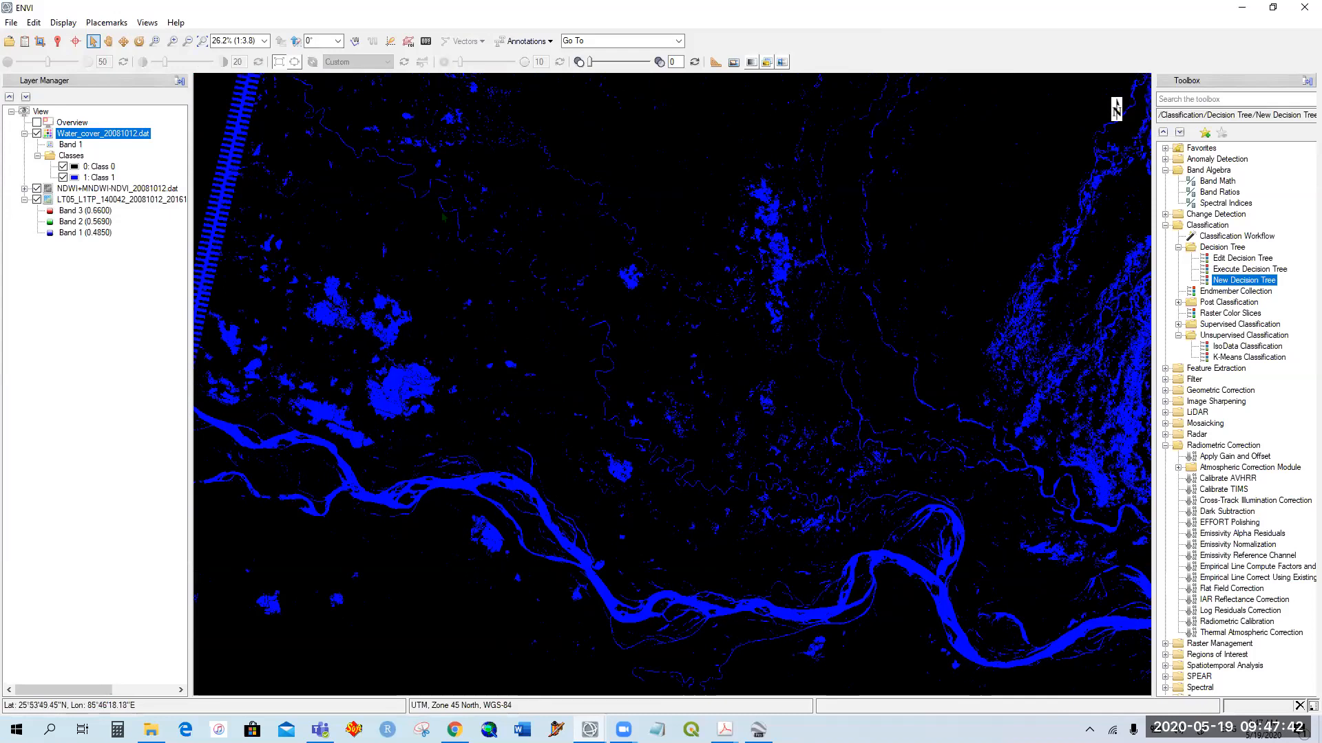
scroll(443, 213, "up", 4)
left_click_drag(578, 374, 581, 380)
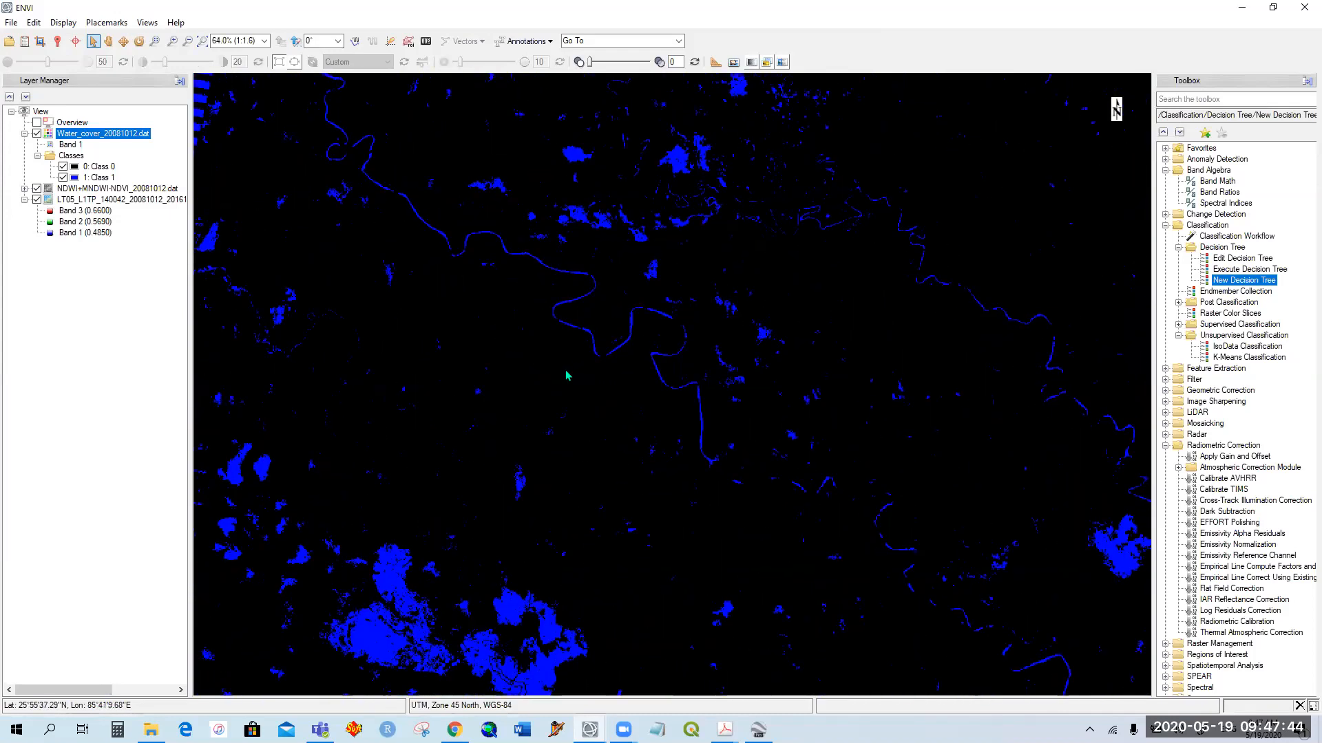
left_click_drag(805, 317, 732, 390)
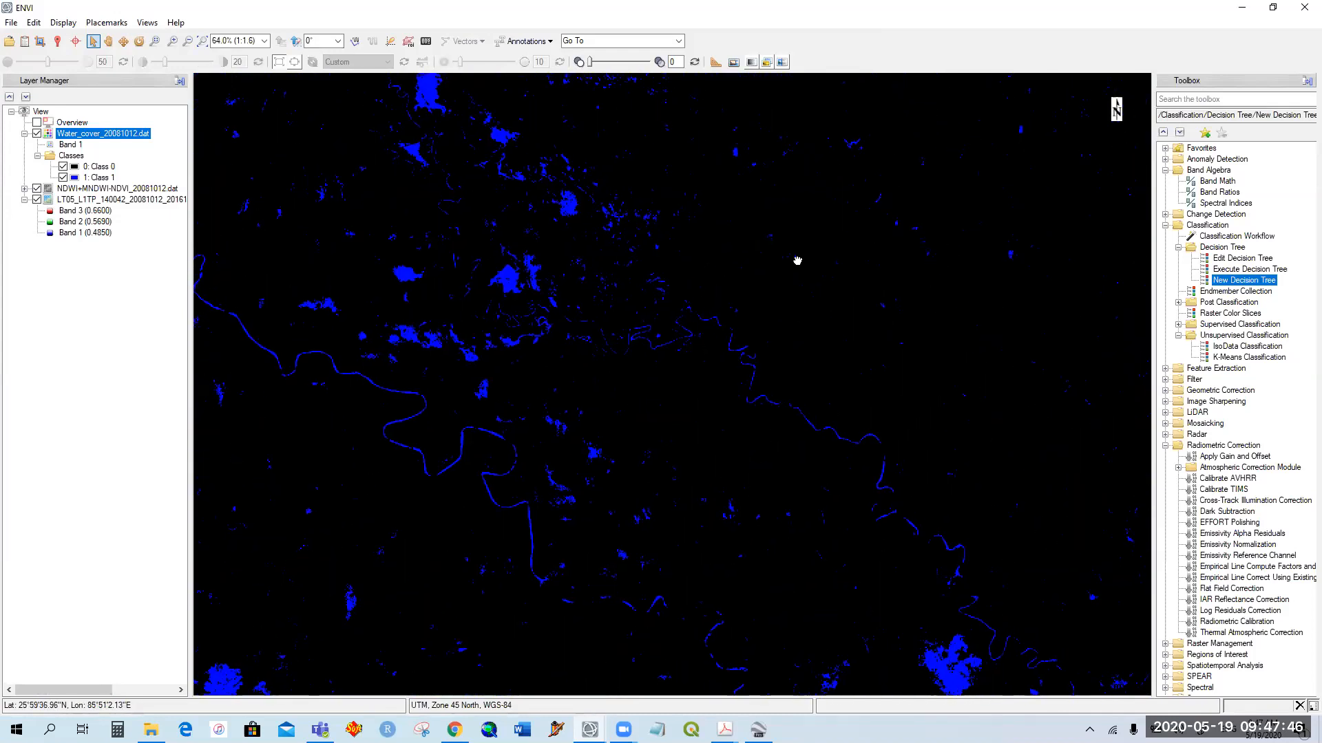
left_click_drag(797, 261, 839, 199)
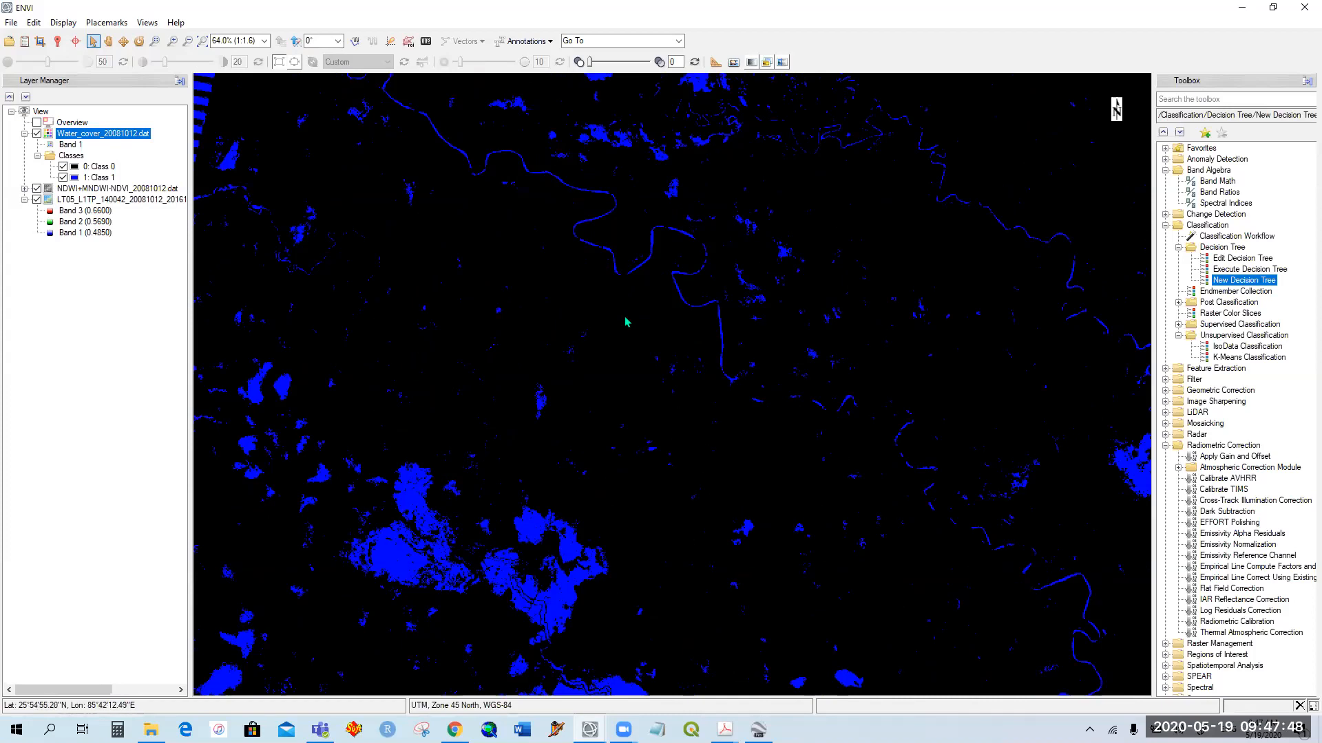
scroll(626, 322, "down", 5)
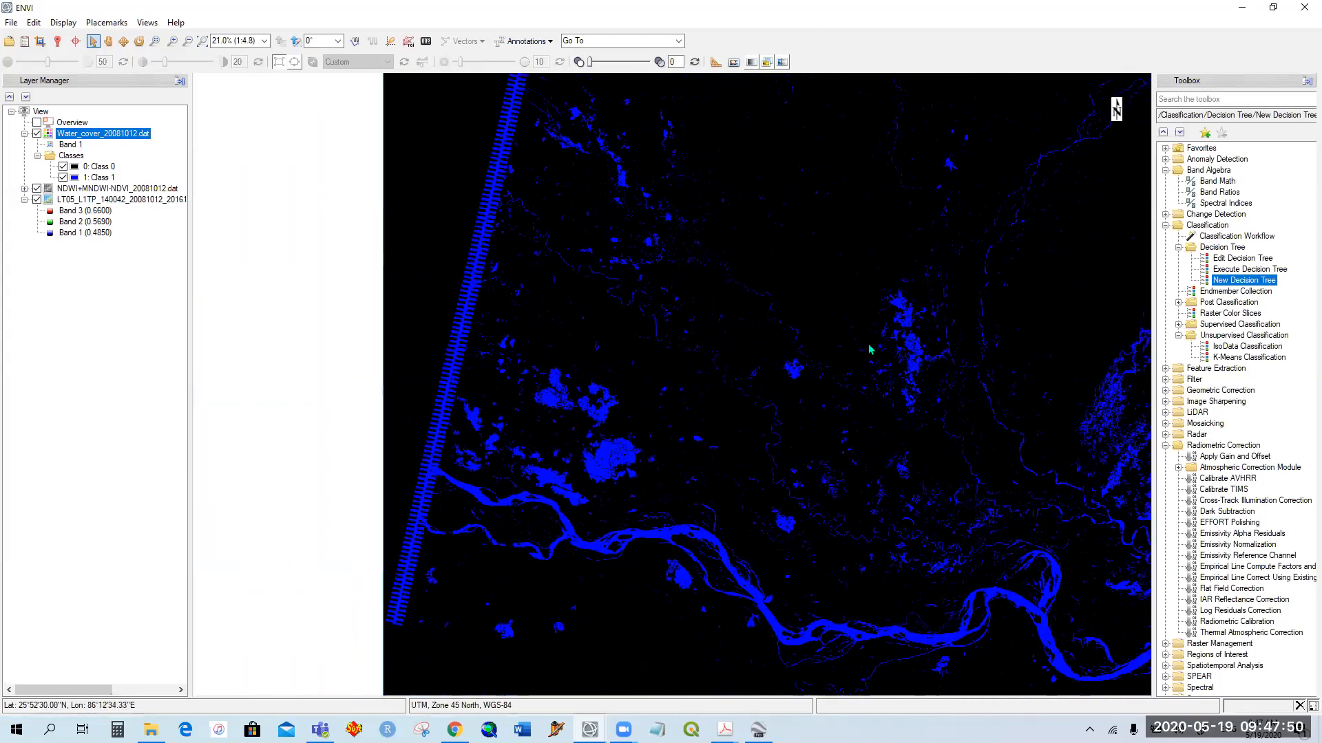
scroll(826, 358, "down", 2)
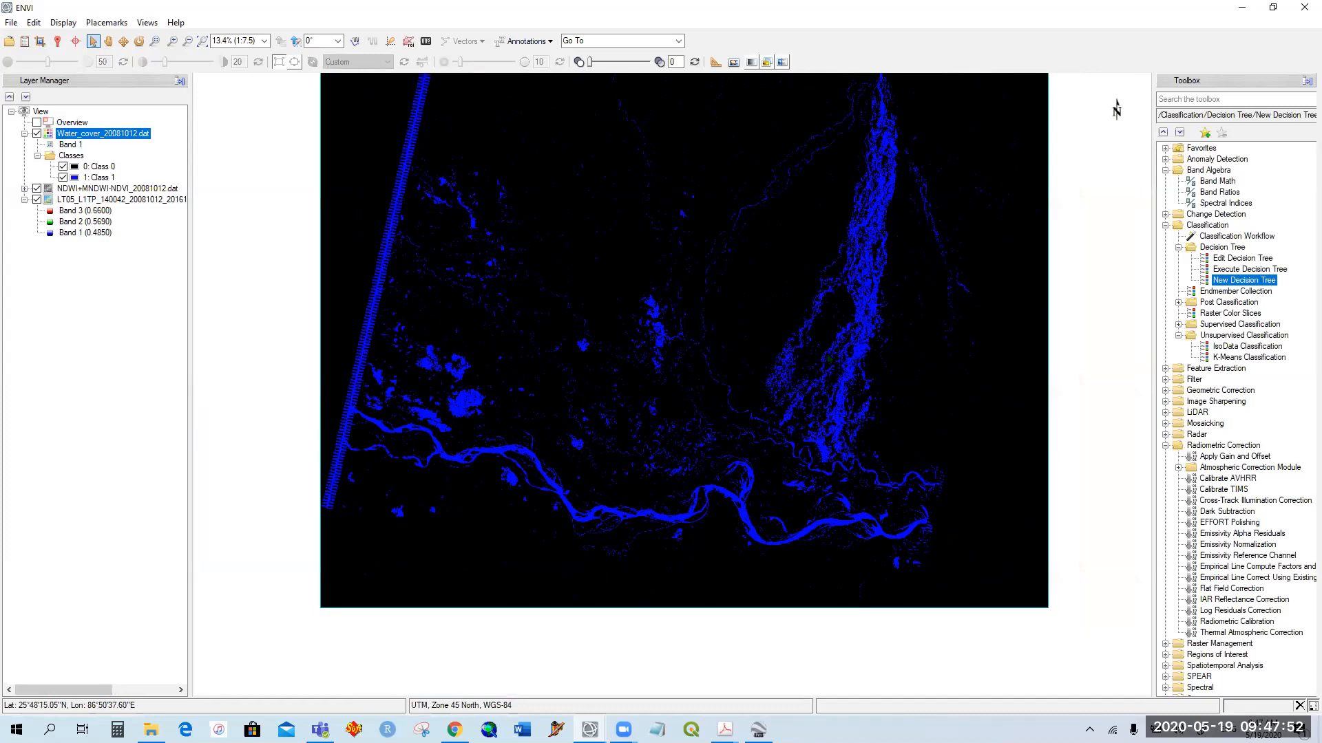
left_click_drag(869, 219, 781, 374)
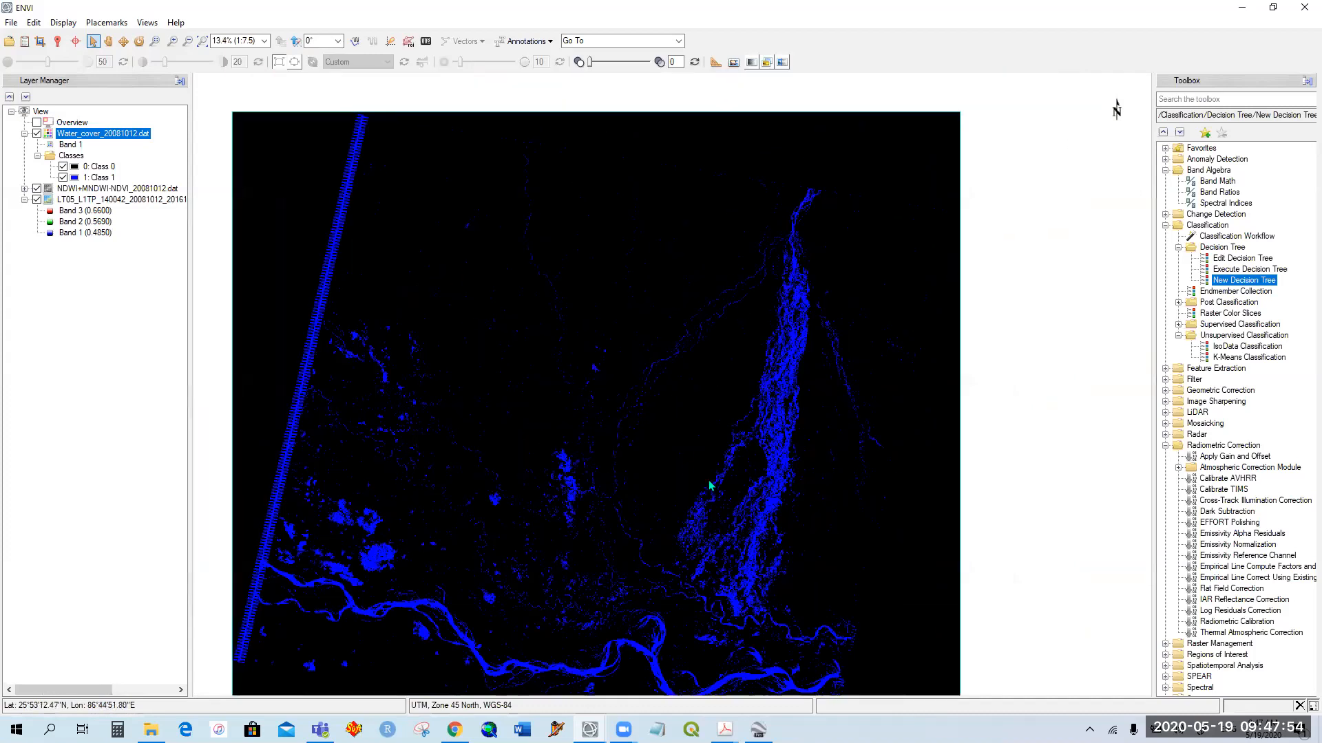
left_click_drag(711, 486, 753, 334)
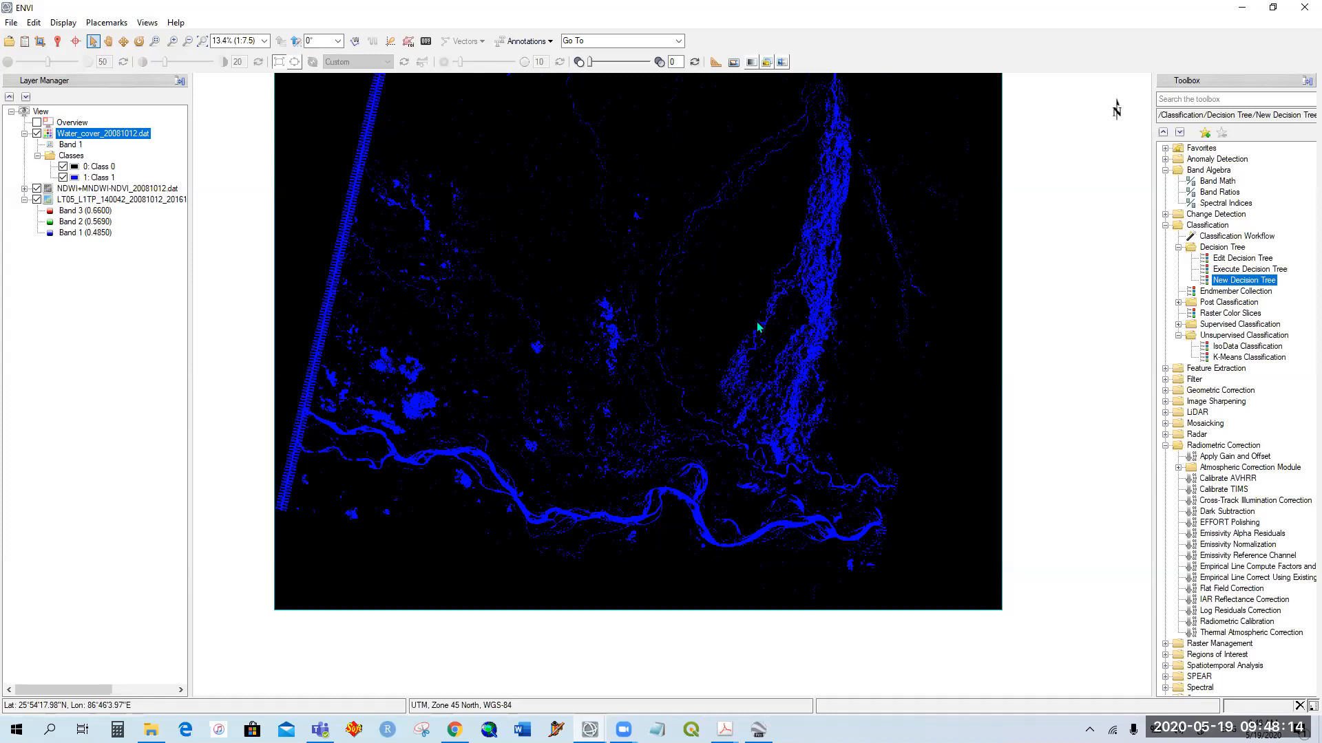
left_click_drag(796, 303, 752, 348)
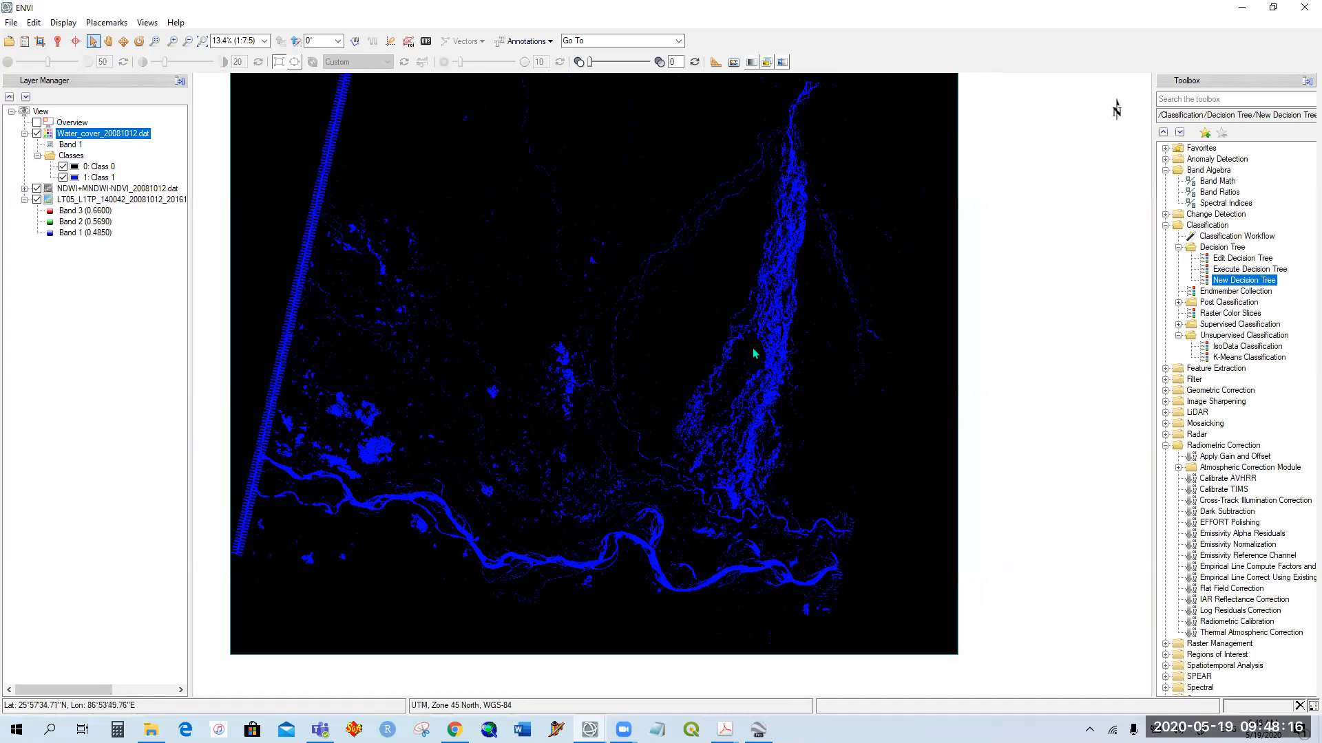
left_click_drag(754, 472, 792, 579)
left_click_drag(698, 460, 687, 359)
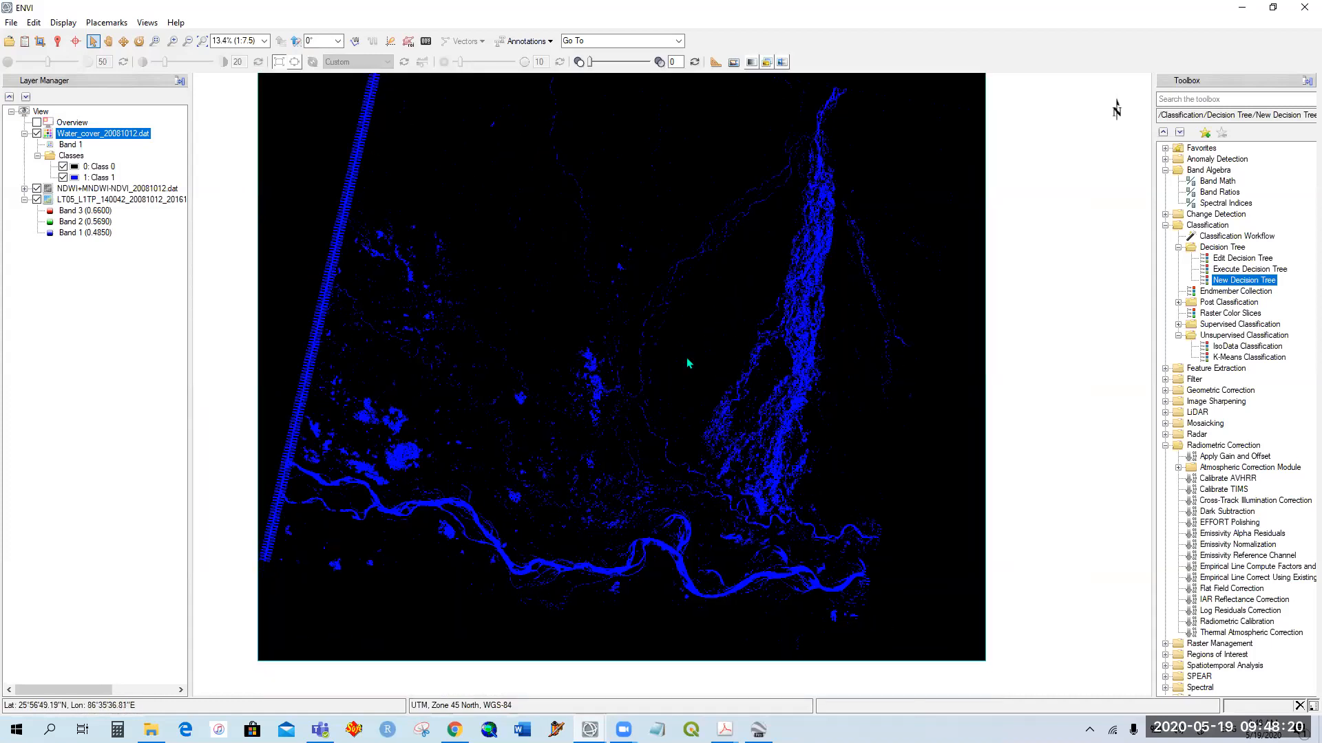